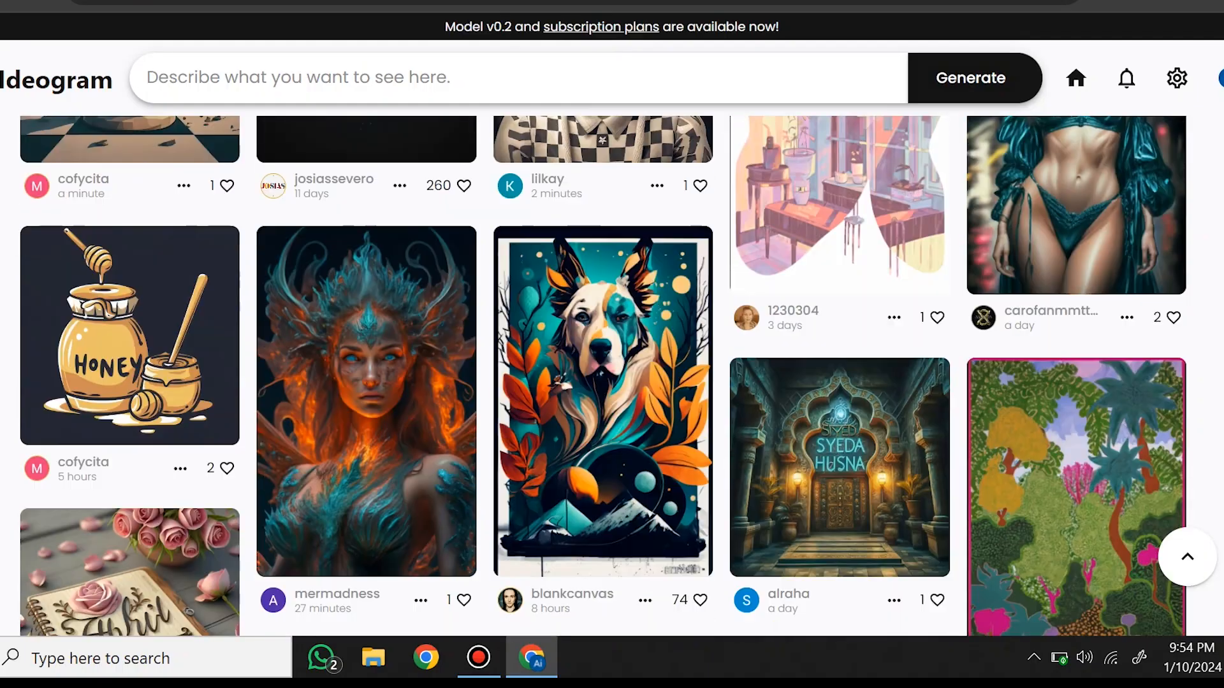
scroll(603, 376, "down", 20)
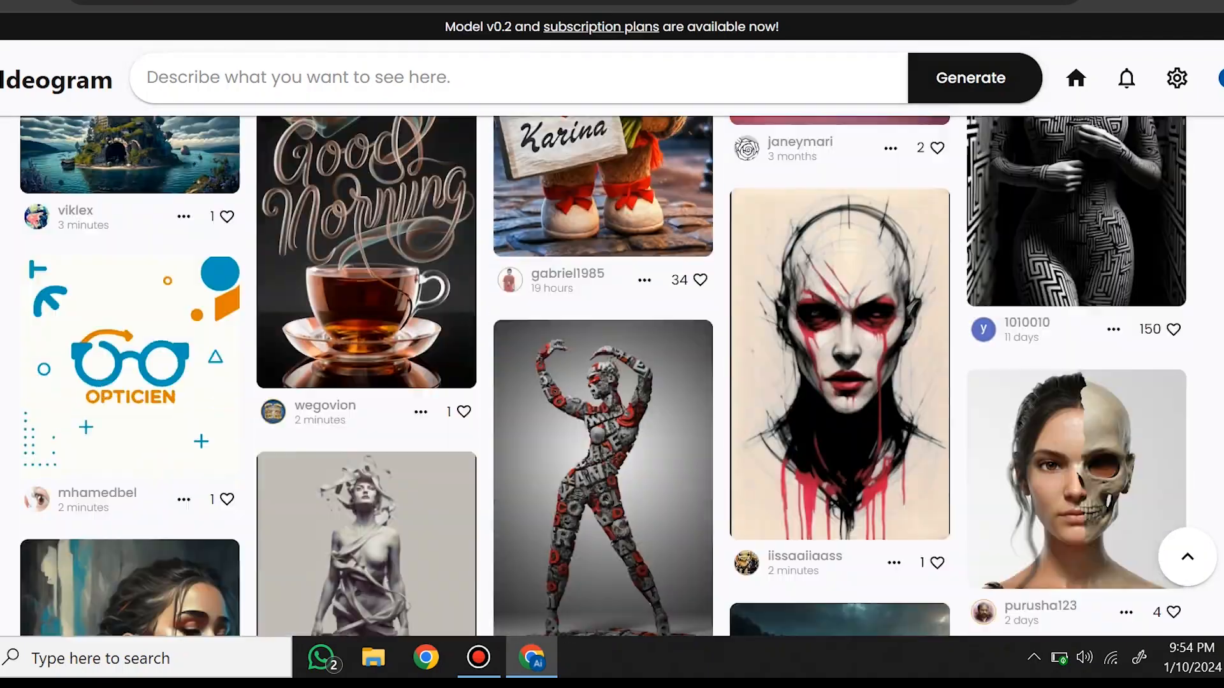
scroll(603, 377, "down", 10)
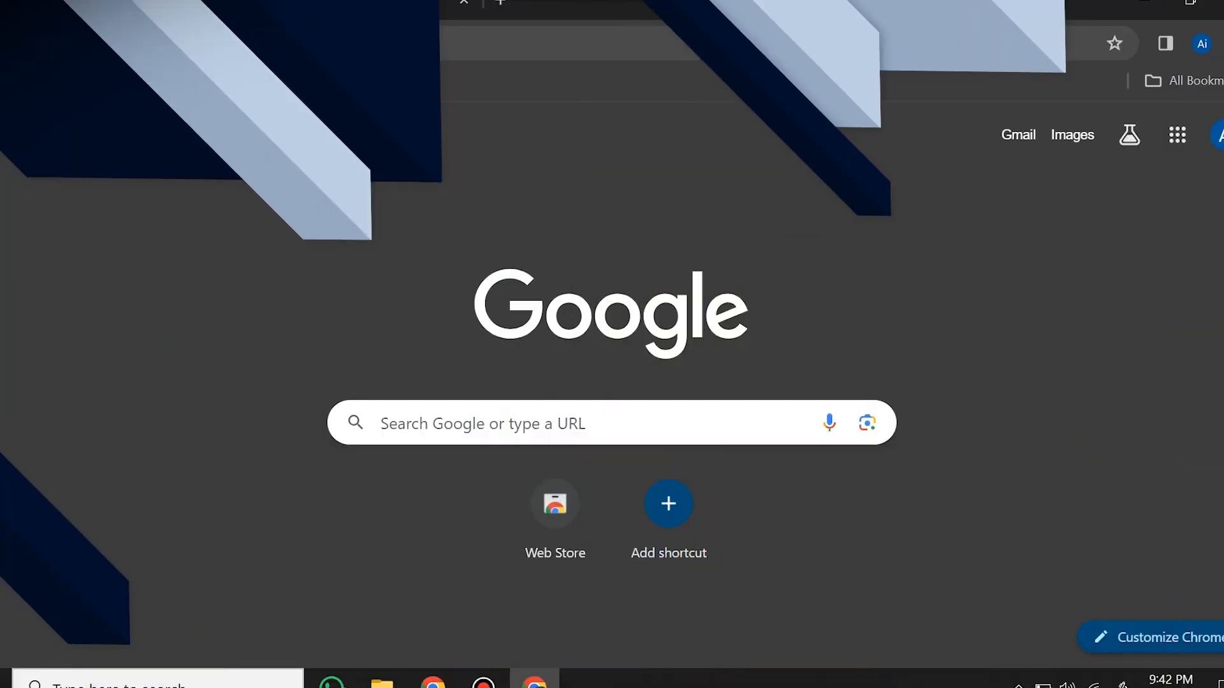
Search the web for "ideogram ai" and open the Ideogram website from the results.
left_click(197, 39)
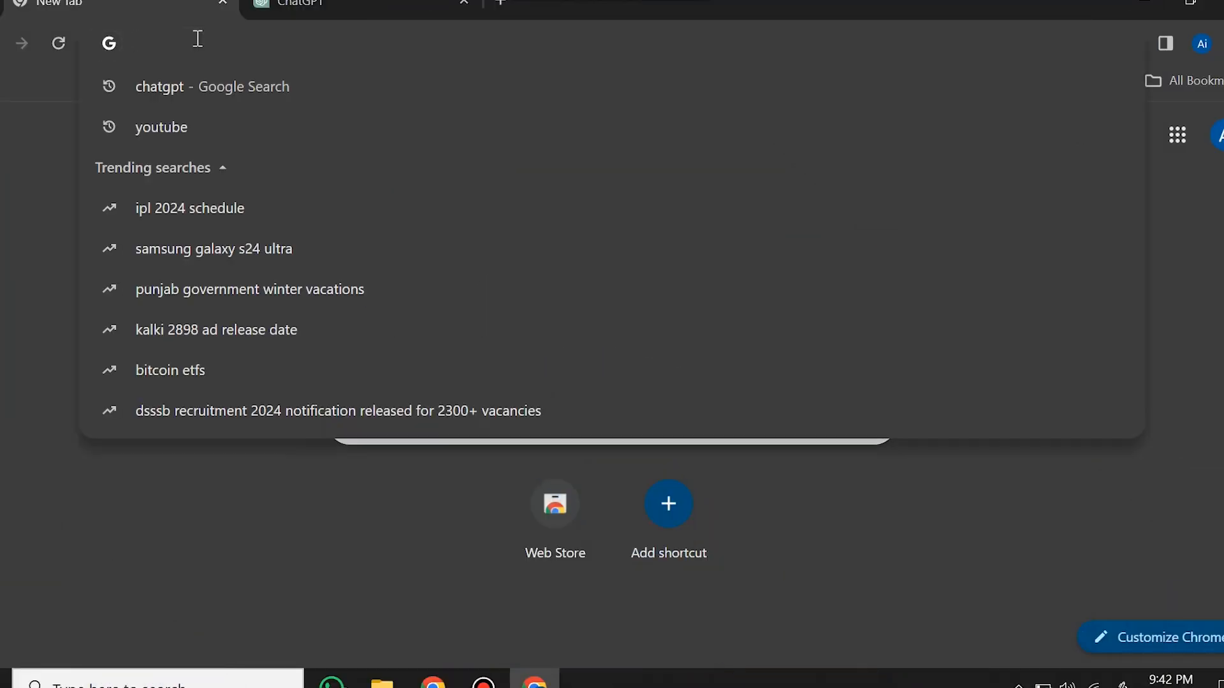
type("IDEO")
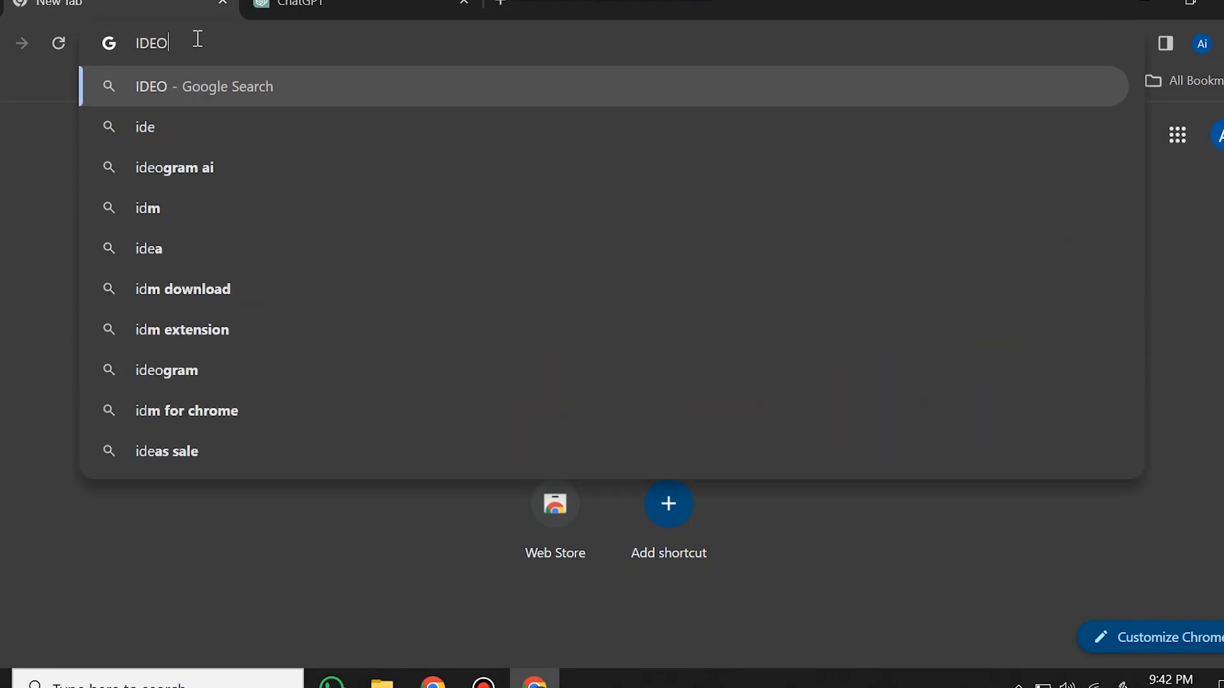
left_click(176, 167)
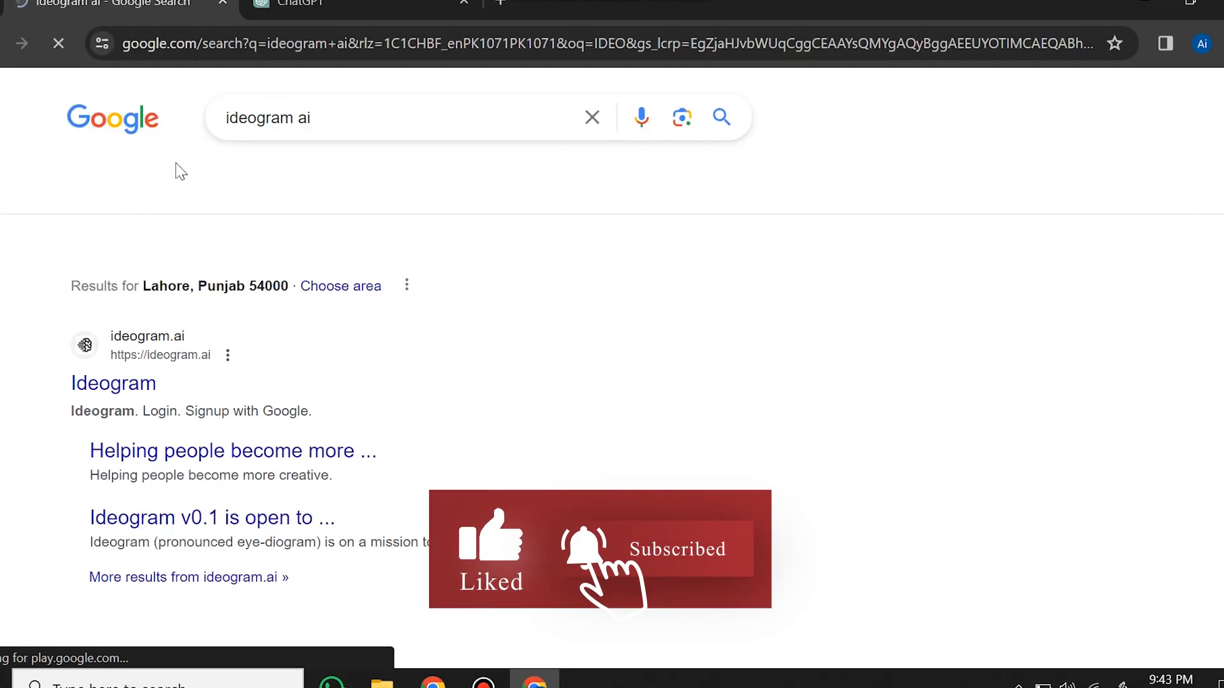
left_click(112, 390)
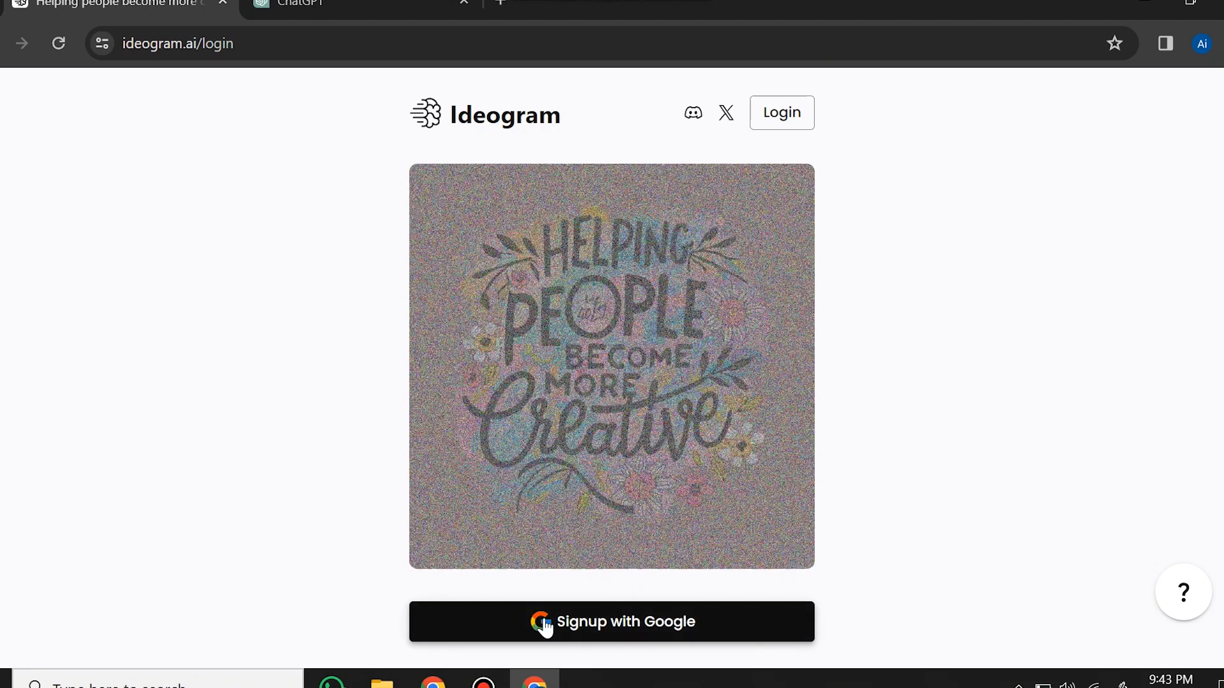
Sign up for Ideogram with a Google account, accept the terms, enter a username and complete the registration.
left_click(545, 625)
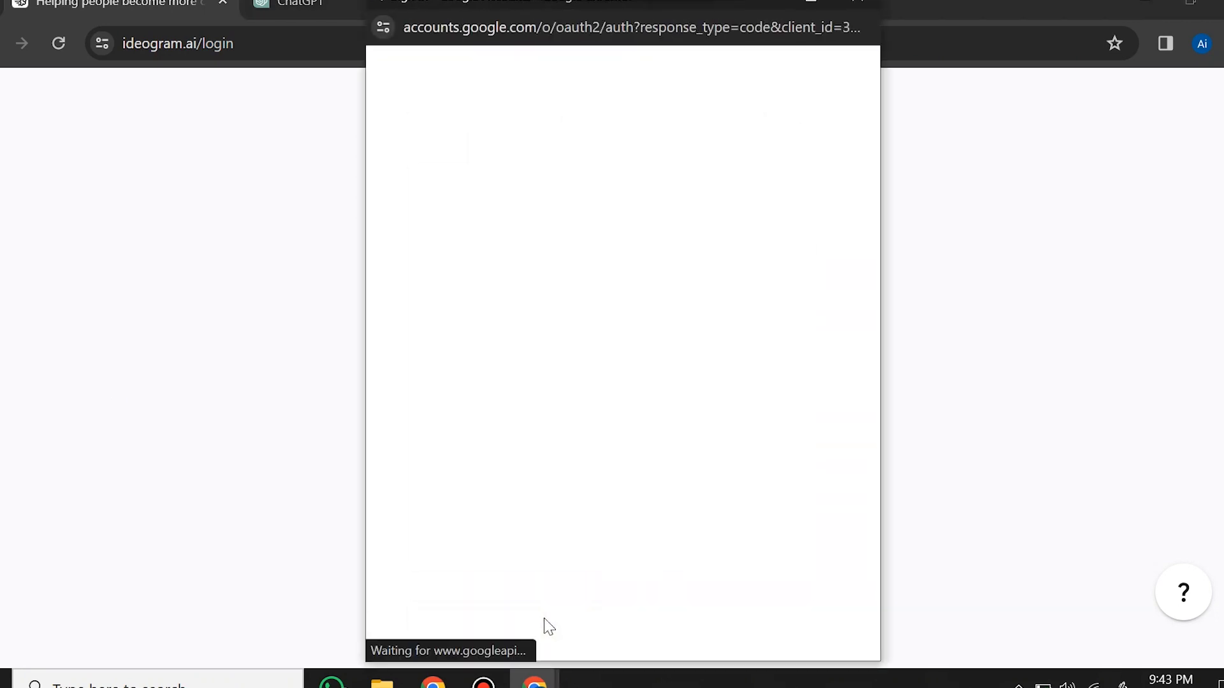
left_click(548, 281)
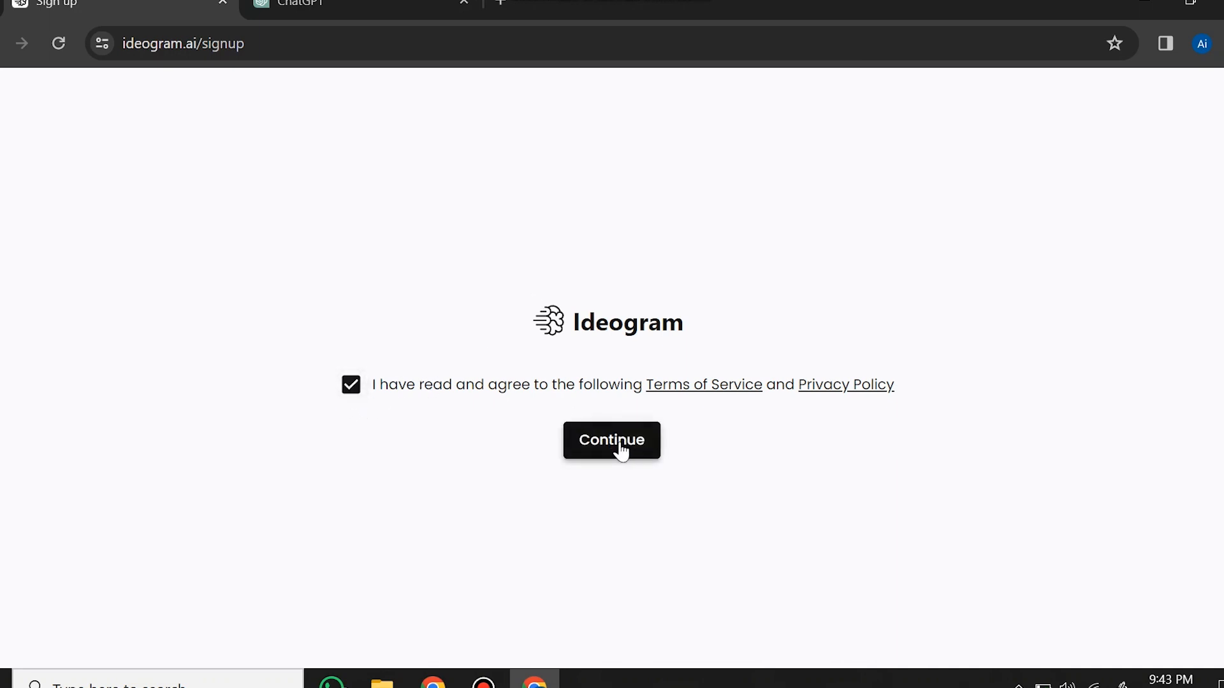
left_click(622, 450)
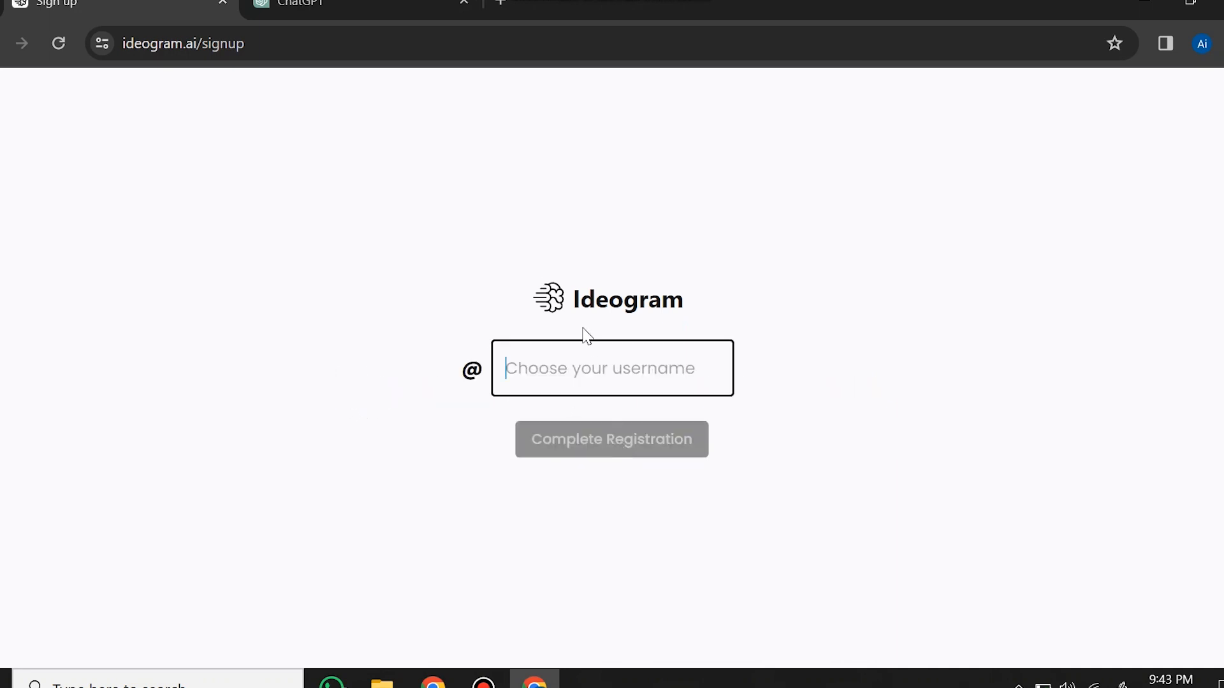
type("aifunda1")
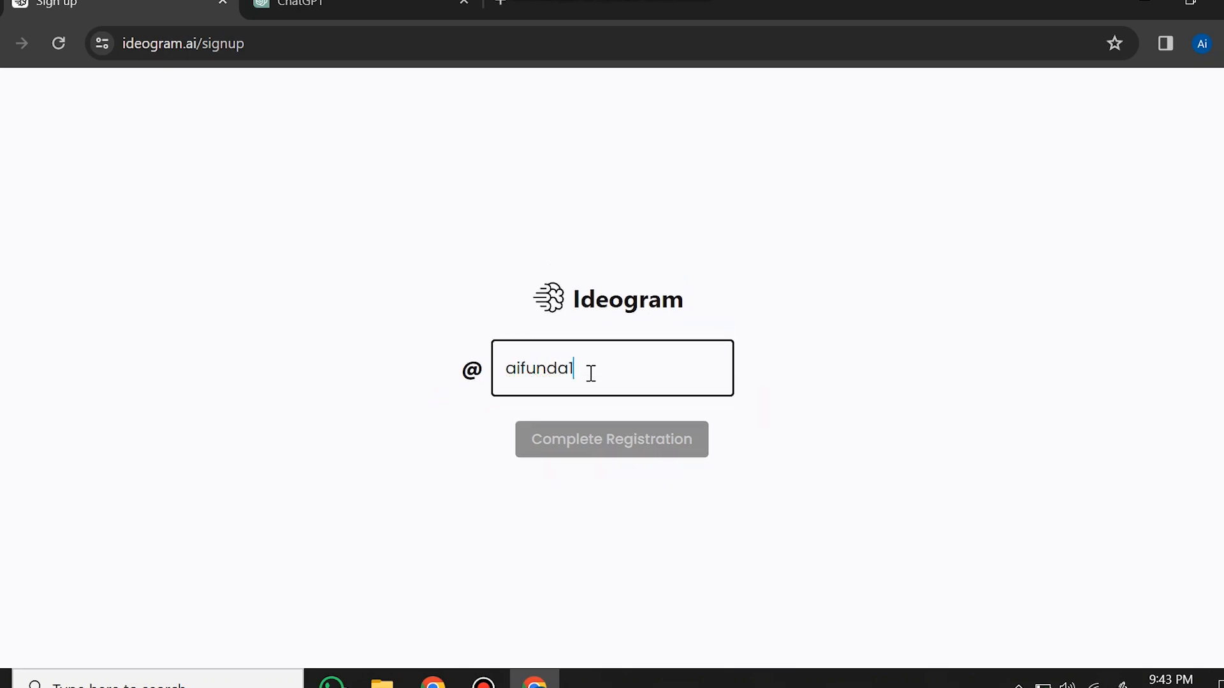
left_click(613, 446)
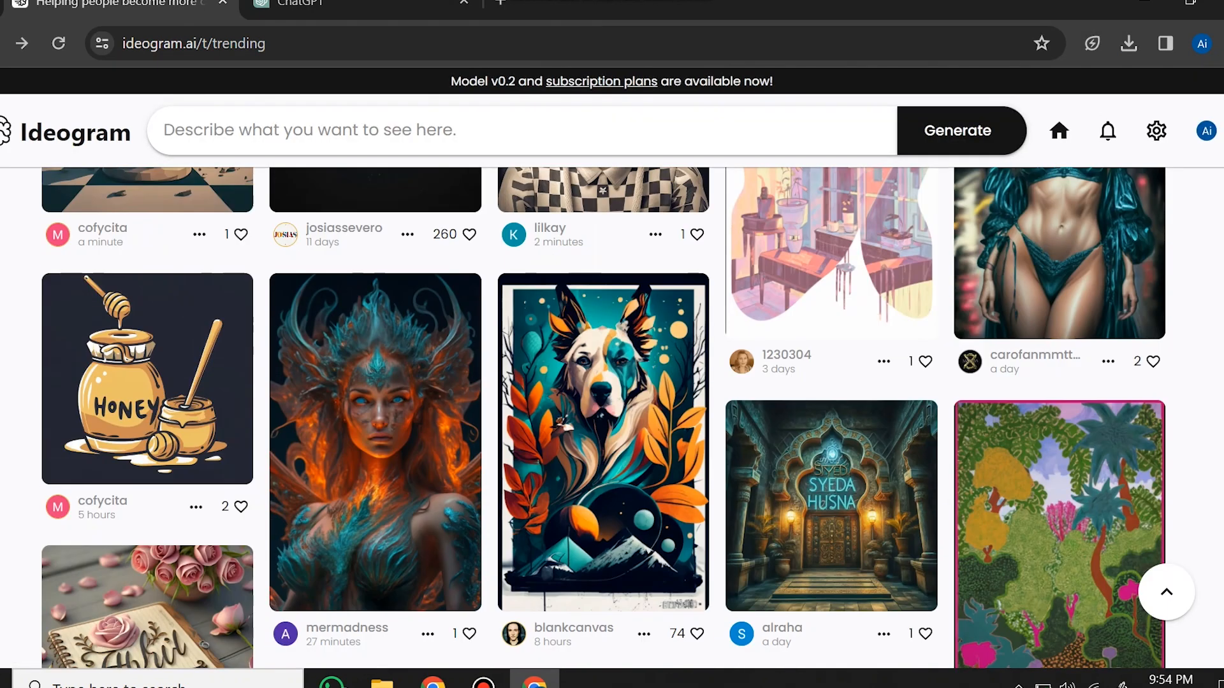
Browse the trending images on Ideogram and return to the start of the feed.
scroll(612, 417, "down", 10)
scroll(612, 418, "down", 20)
scroll(612, 418, "down", 20)
scroll(612, 418, "down", 12)
key("Home")
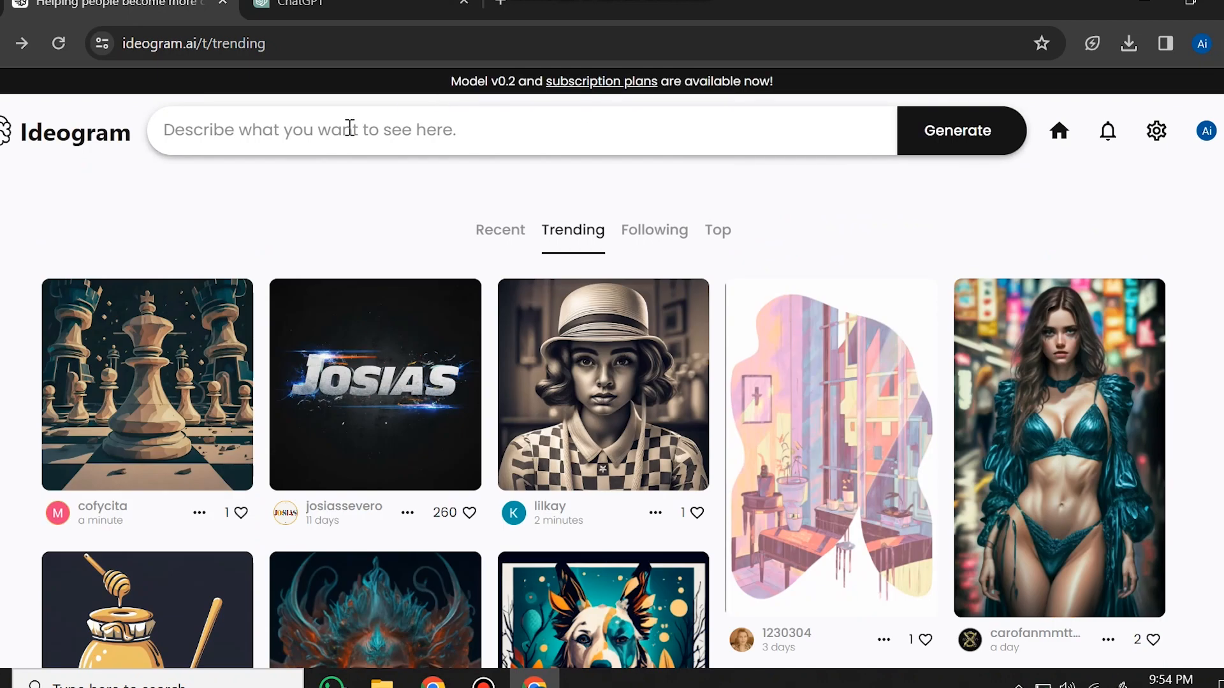
In ChatGPT, request 10 prompts for creating a logo for a brand known as "SniperSync" that must contain a bot and sniper gun.
left_click(350, 127)
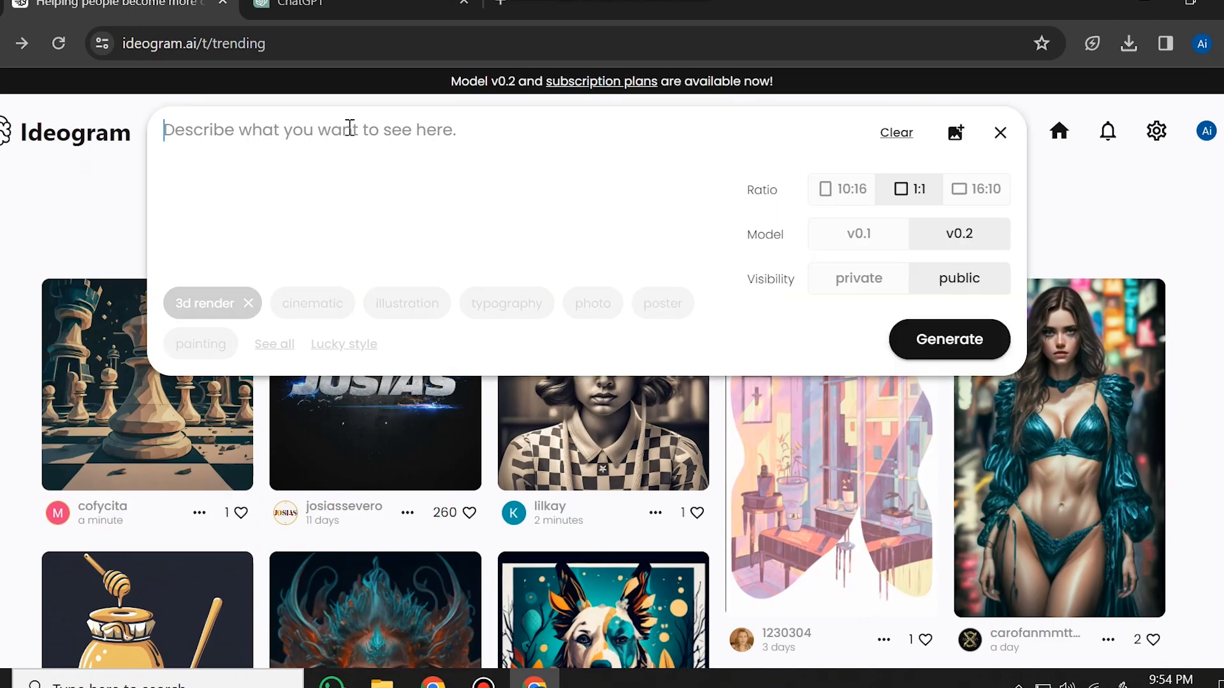
left_click(327, 9)
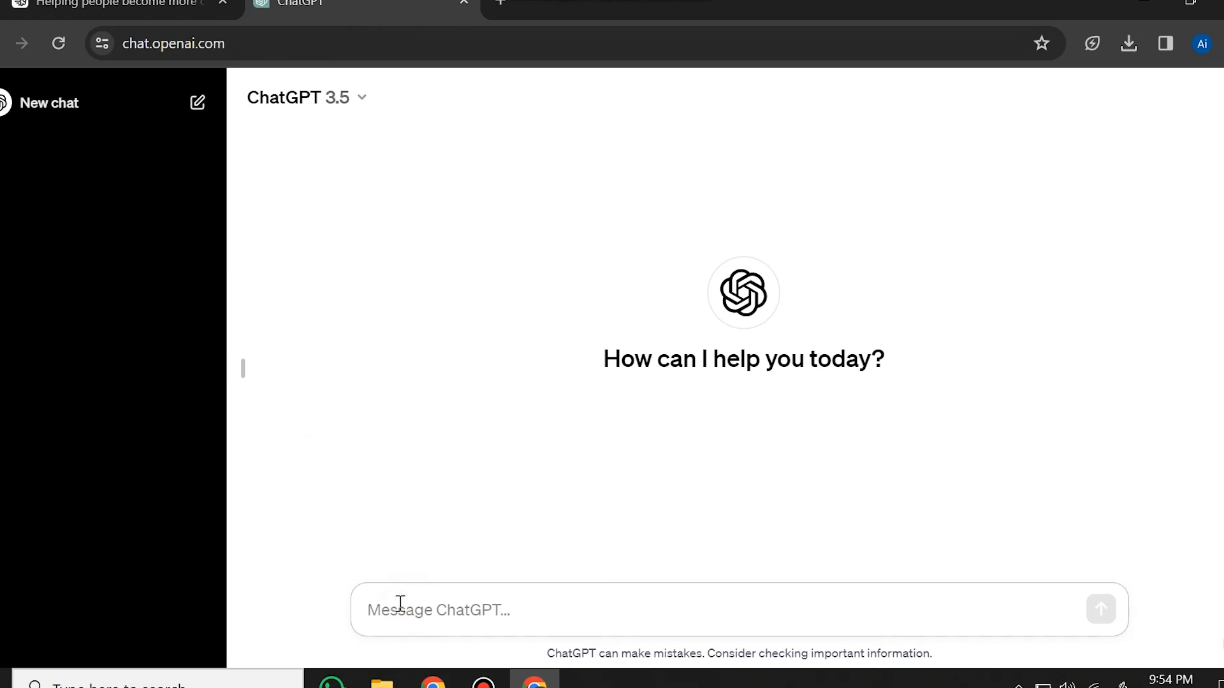
type("write 10 prompts for creating a logo for a brand known as \"SniperSync\" logo must contain a bot and sniper gun")
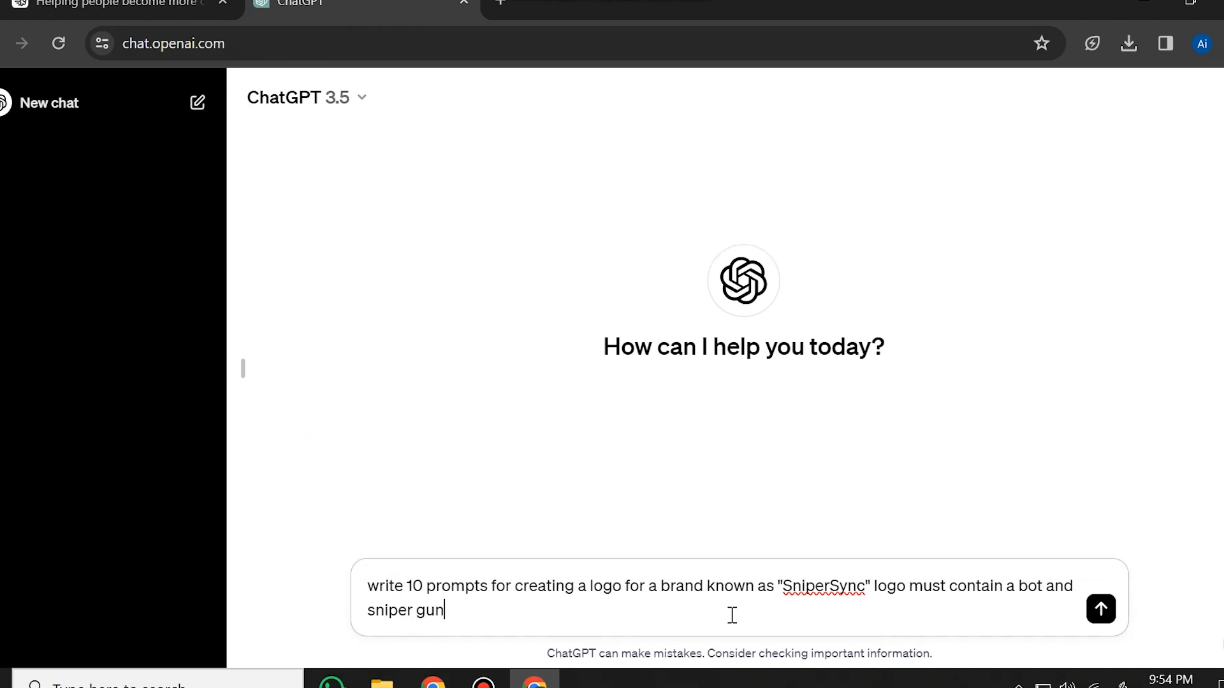
left_click(1102, 611)
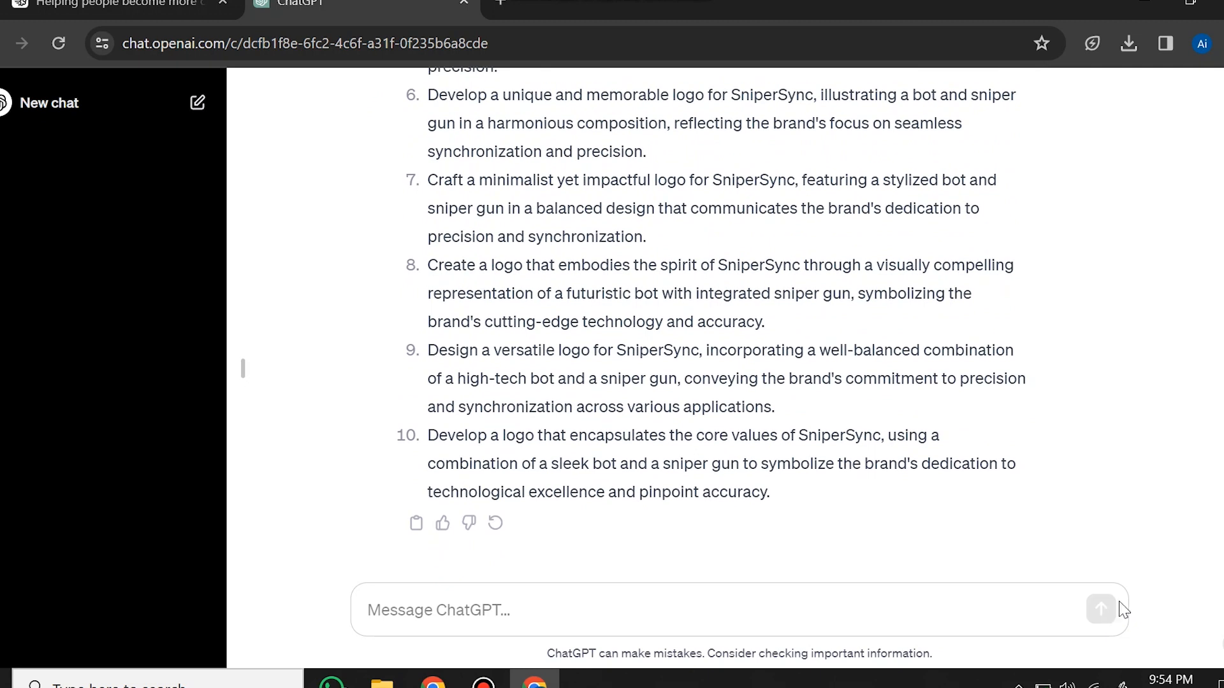
Copy the first logo prompt from ChatGPT's answer and paste it as the image description in Ideogram.
scroll(714, 326, "up", 8)
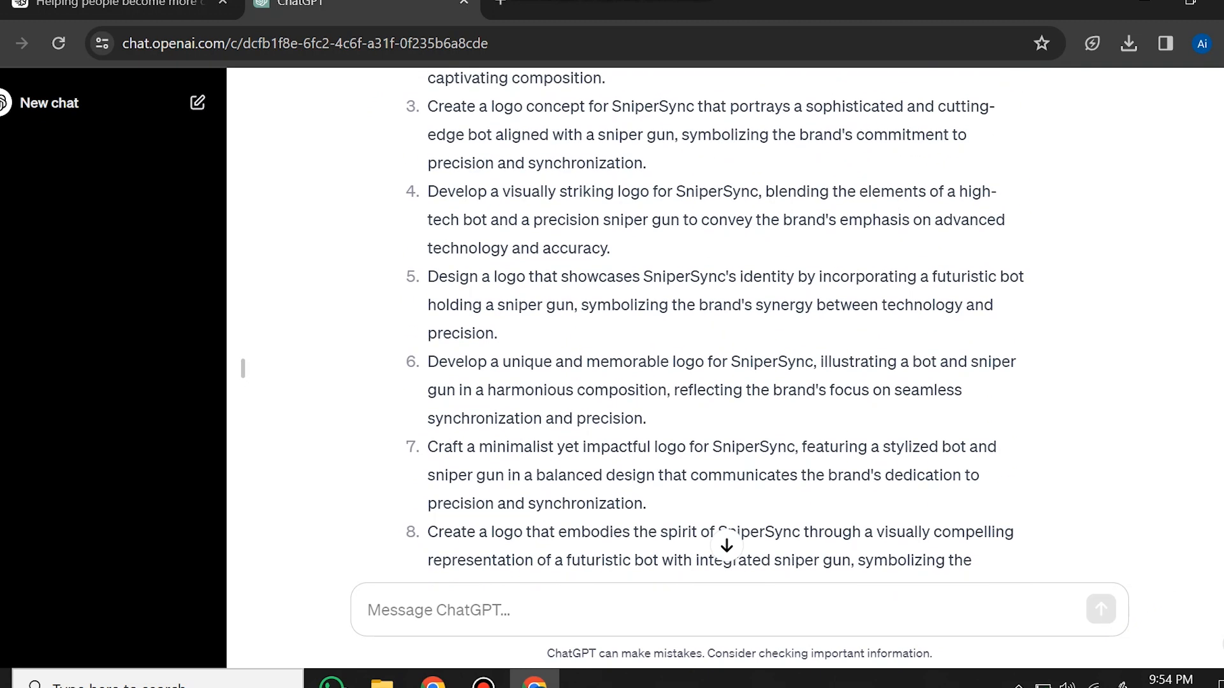
scroll(1012, 248, "up", 1)
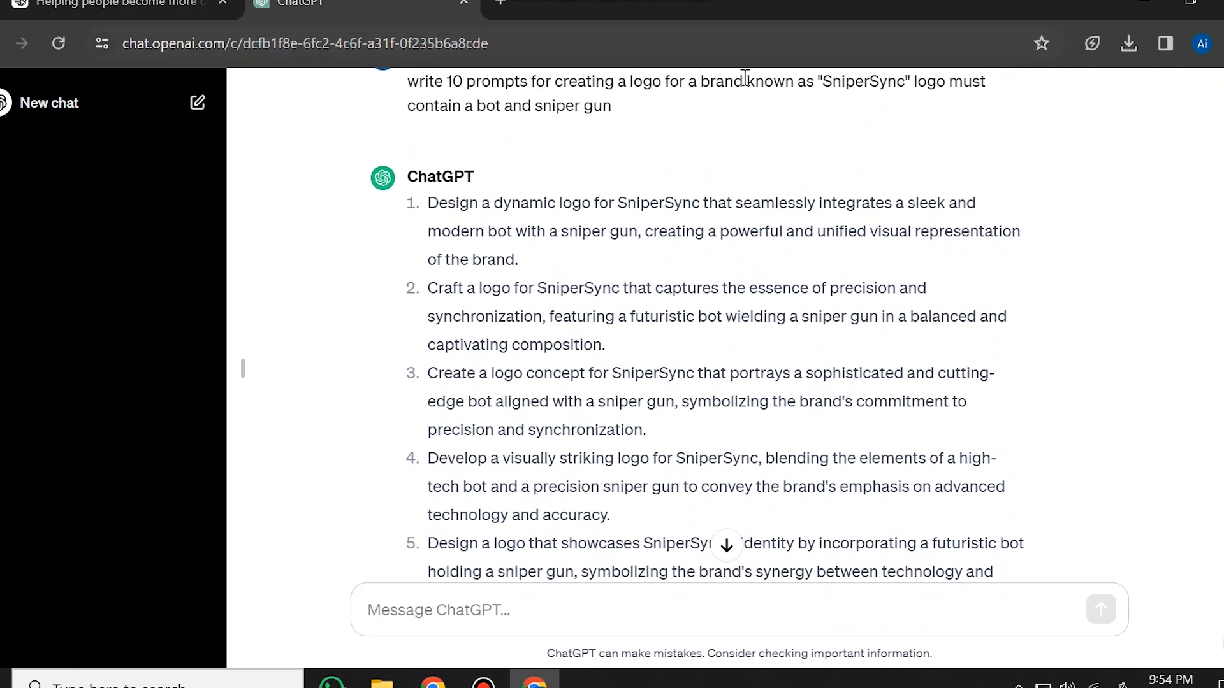
left_click_drag(429, 205, 529, 264)
key("ctrl+c")
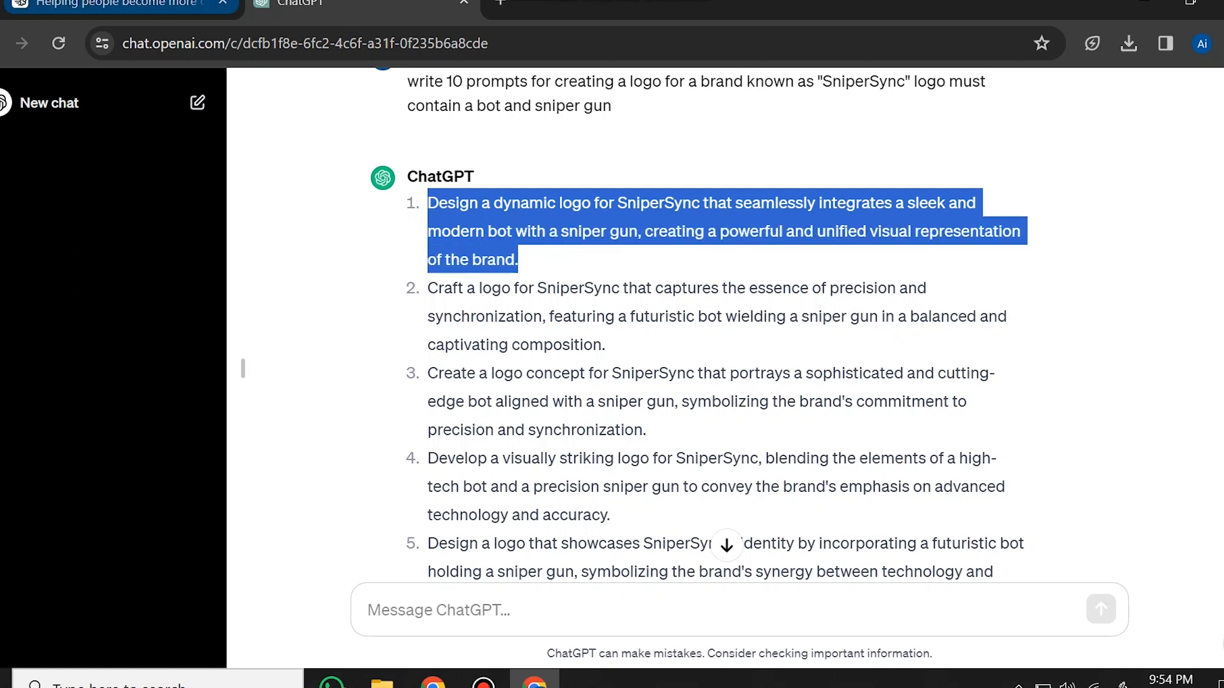
left_click(65, 4)
left_click(354, 124)
key("ctrl+v")
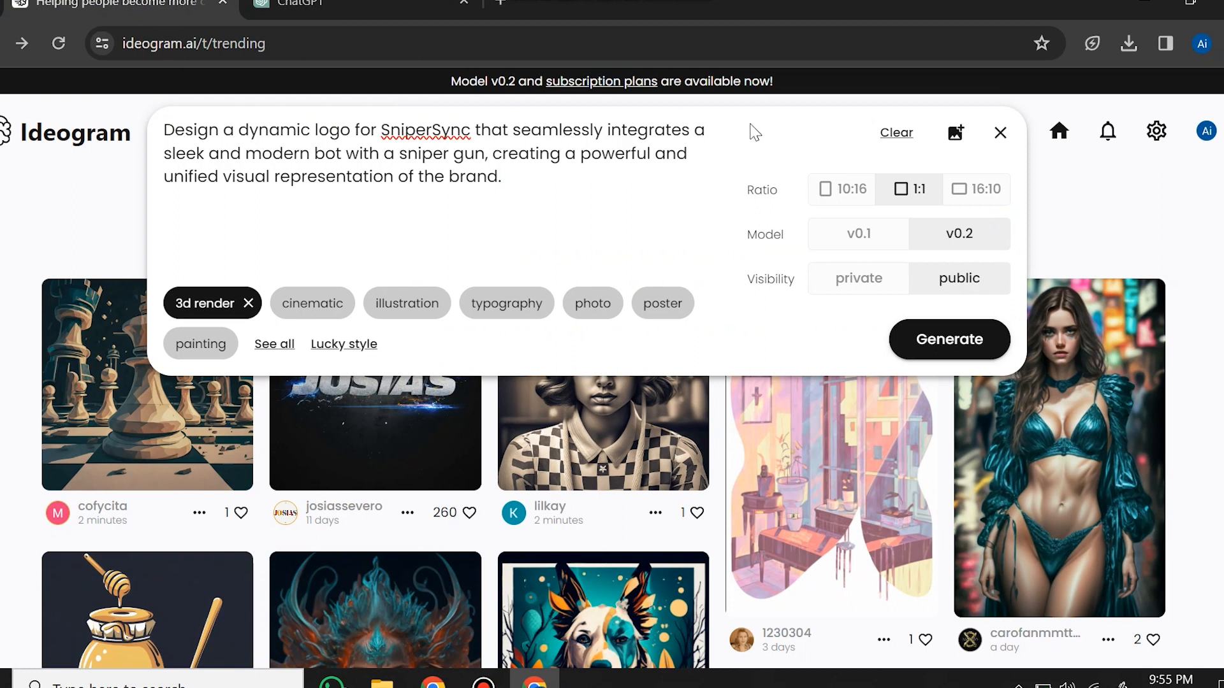
Generate the logo images with a 1:1 ratio and the 3d render style.
left_click(963, 187)
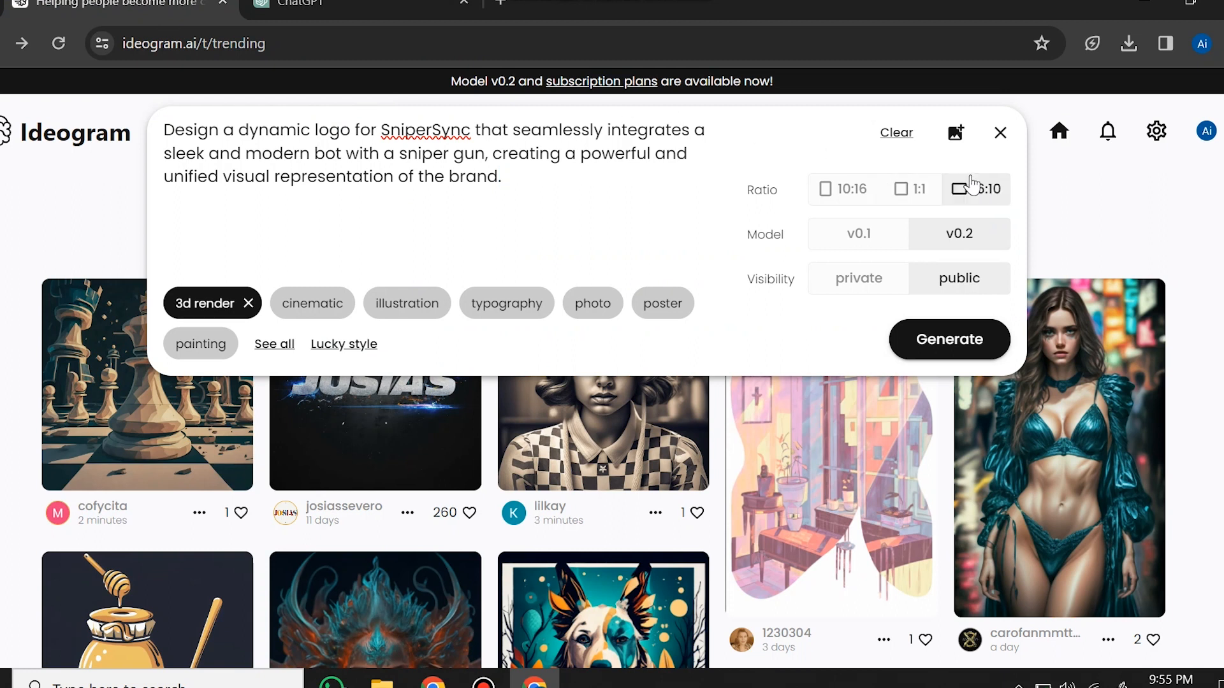
left_click(924, 189)
left_click(223, 305)
left_click(224, 306)
left_click(223, 305)
left_click(408, 304)
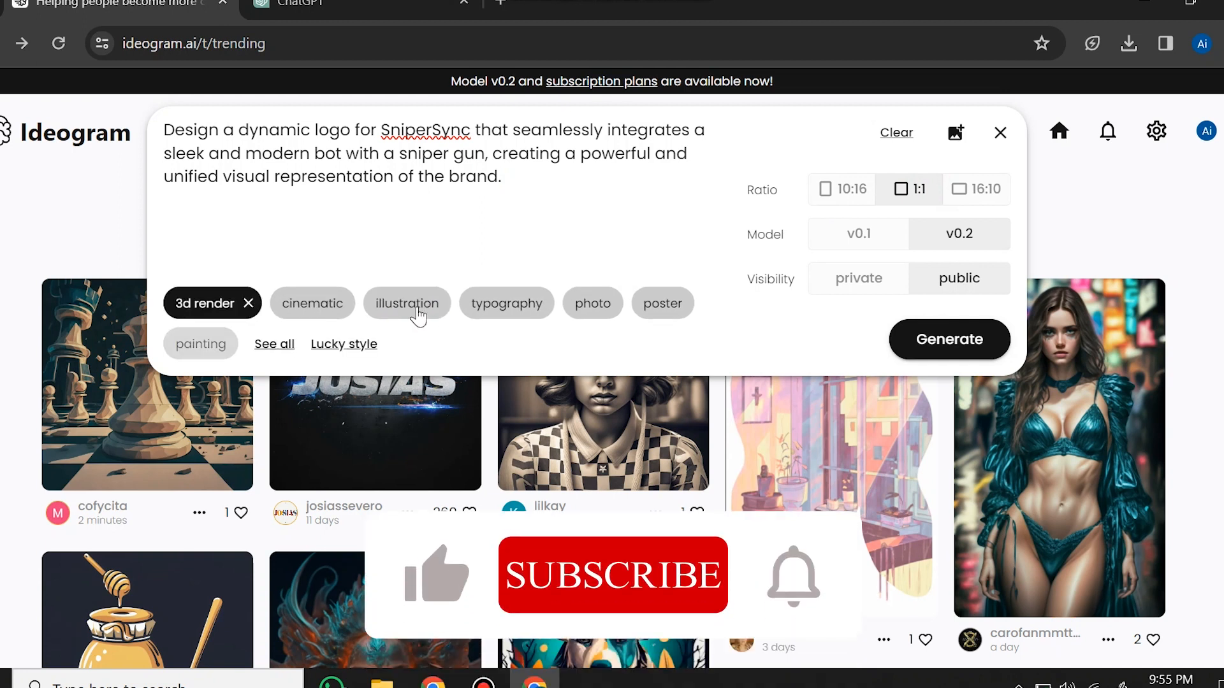
left_click(949, 340)
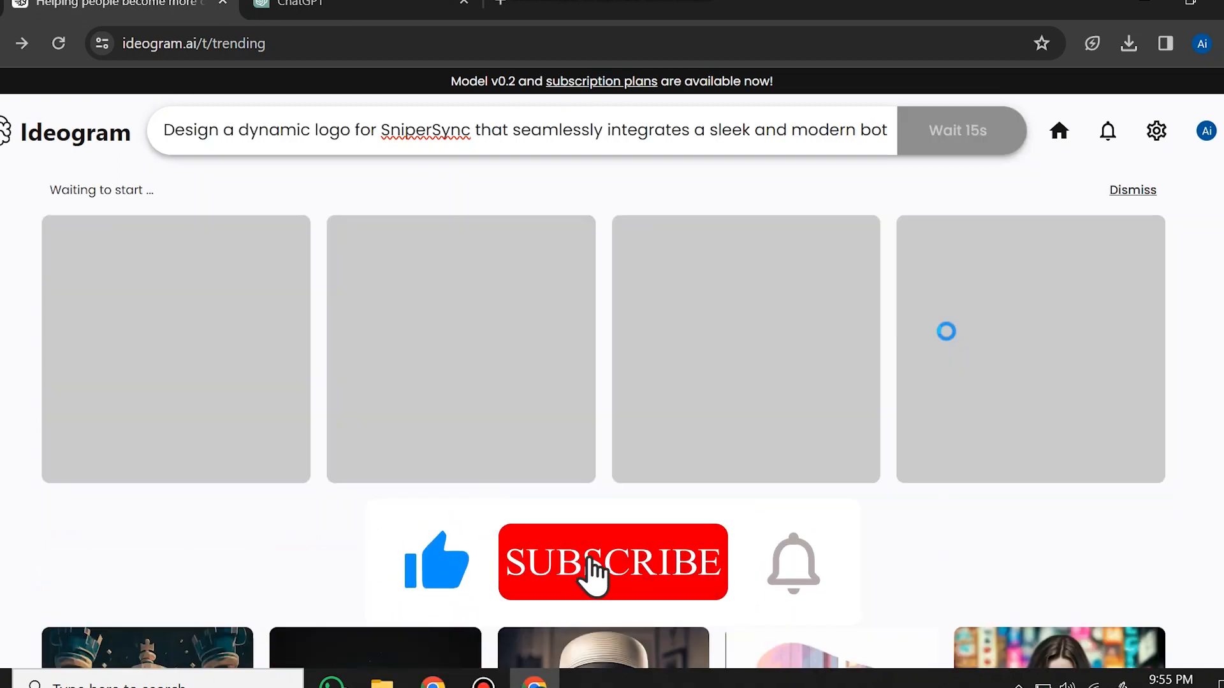
View the third generated logo, with the rifle across a ring, at larger size and return to the results.
key("ctrl+minus")
key("ctrl+minus")
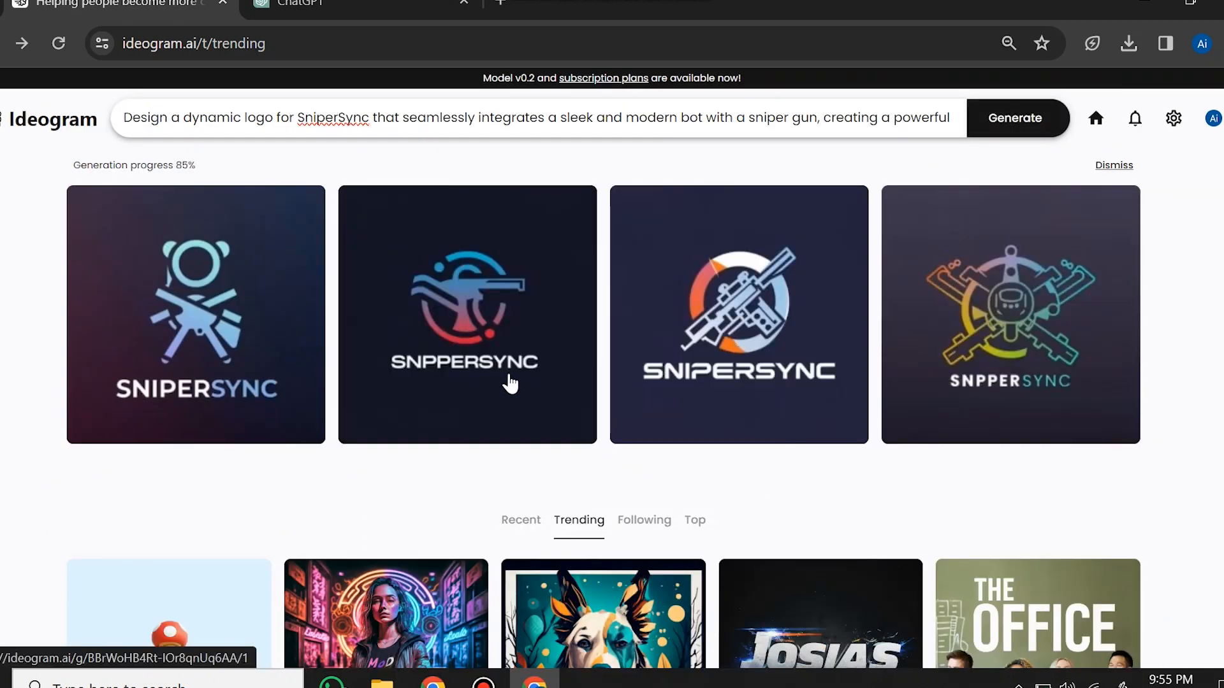
left_click(748, 375)
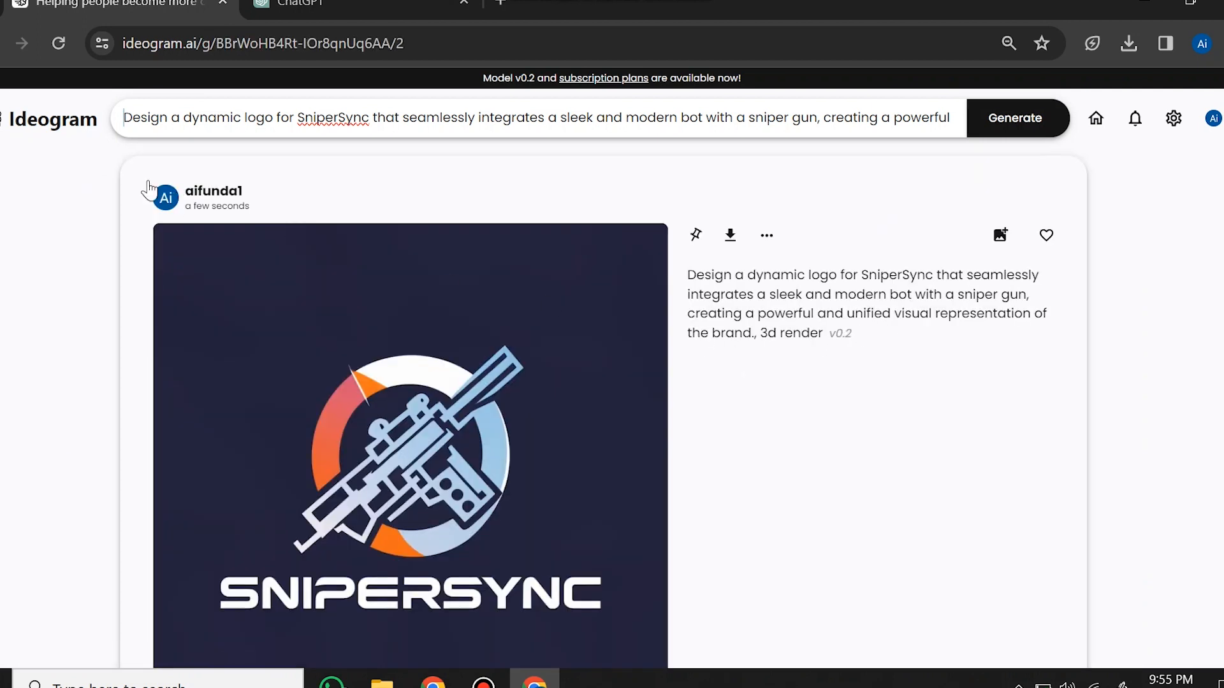
key("alt+Left")
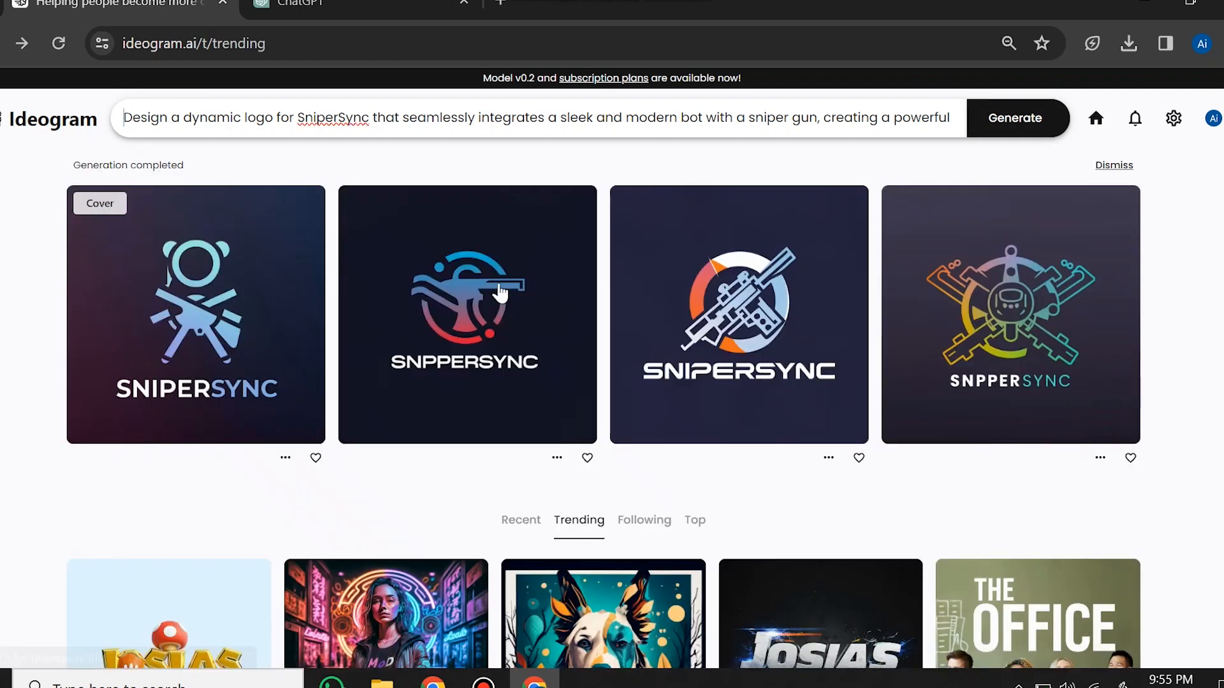
Open the fourth generated logo, download its image and return to the results.
left_click(1010, 341)
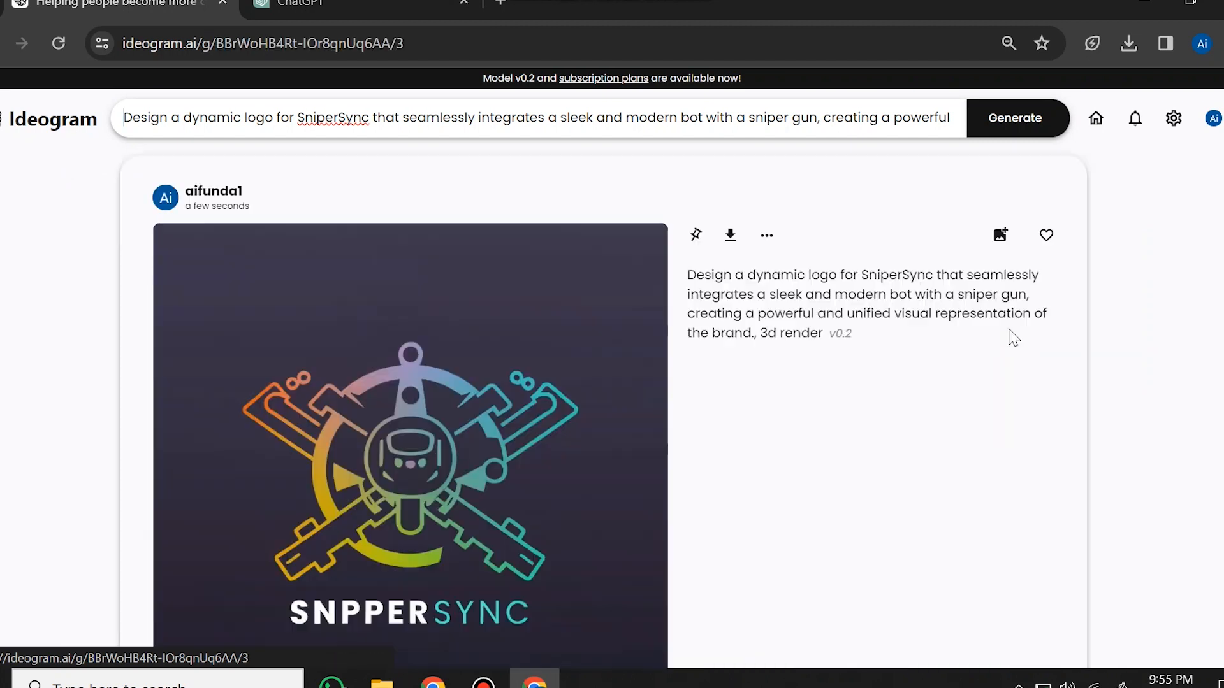
left_click(729, 237)
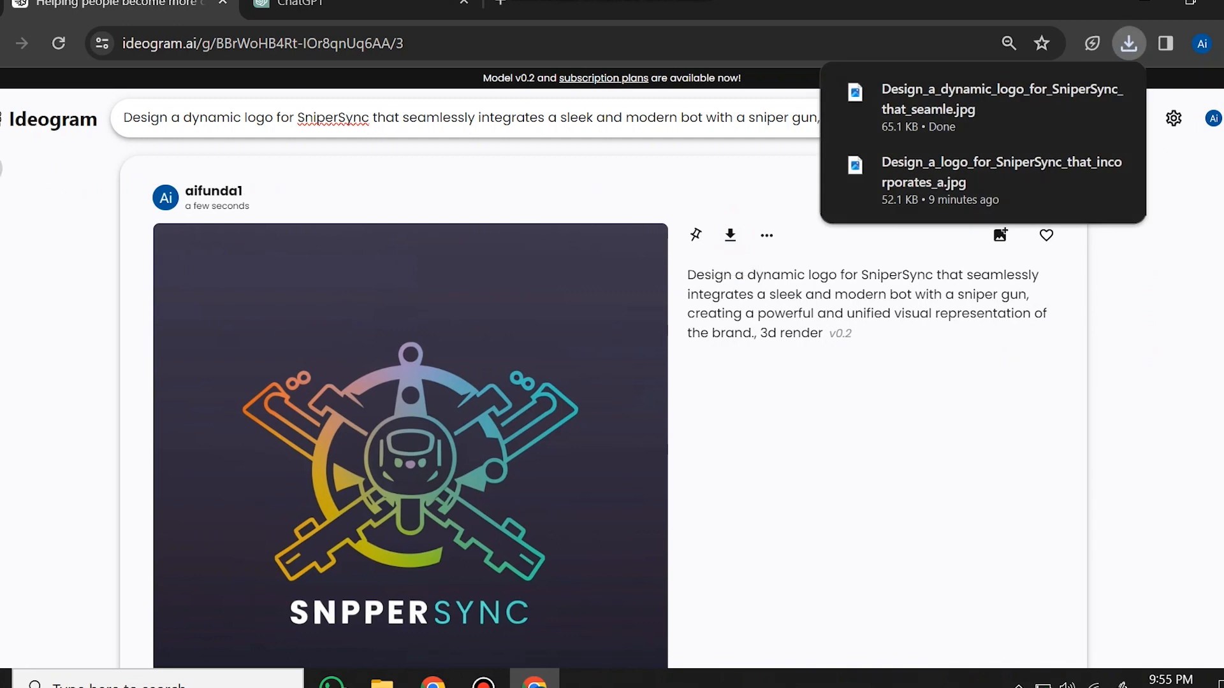
key("alt+Left")
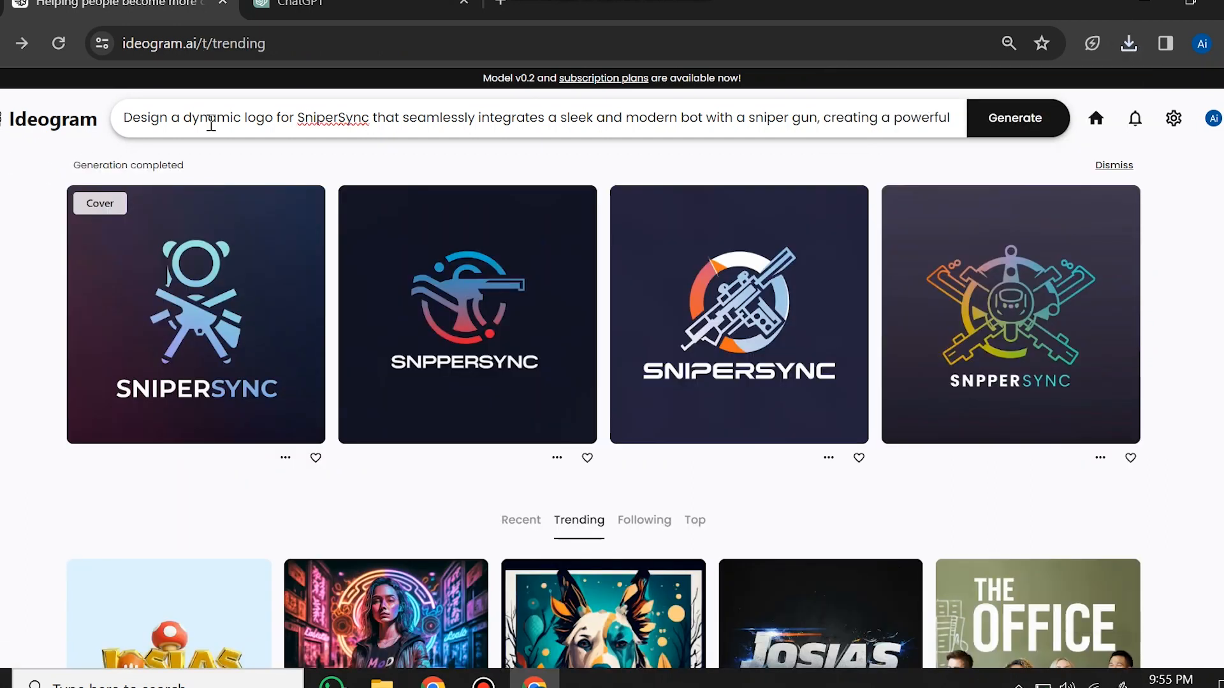
Replace the Ideogram prompt with the second logo prompt from ChatGPT's list.
left_click(284, 122)
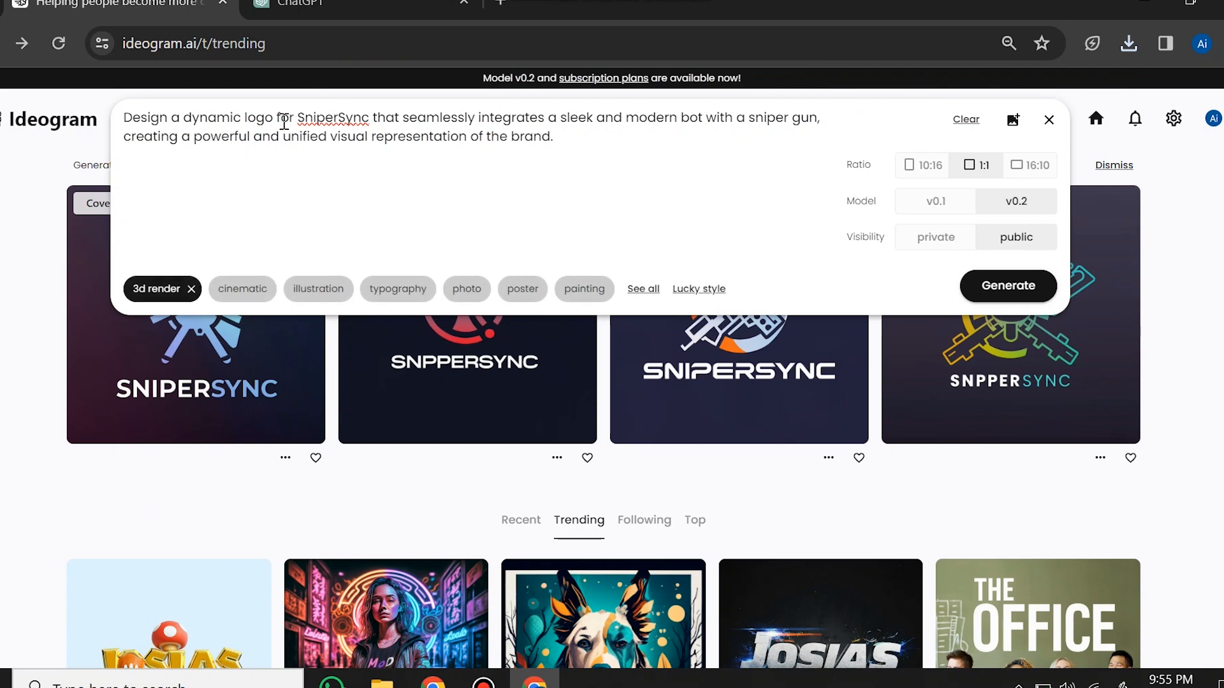
key("ctrl+a")
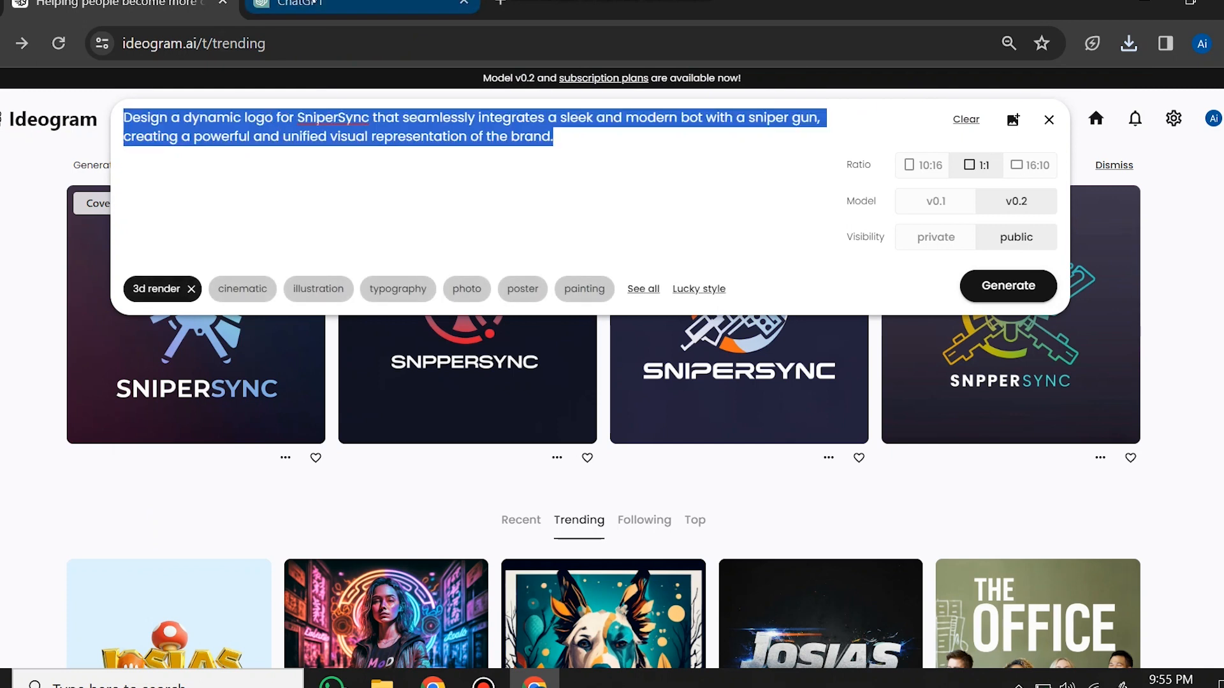
left_click(322, 6)
left_click_drag(429, 288, 609, 360)
key("ctrl+c")
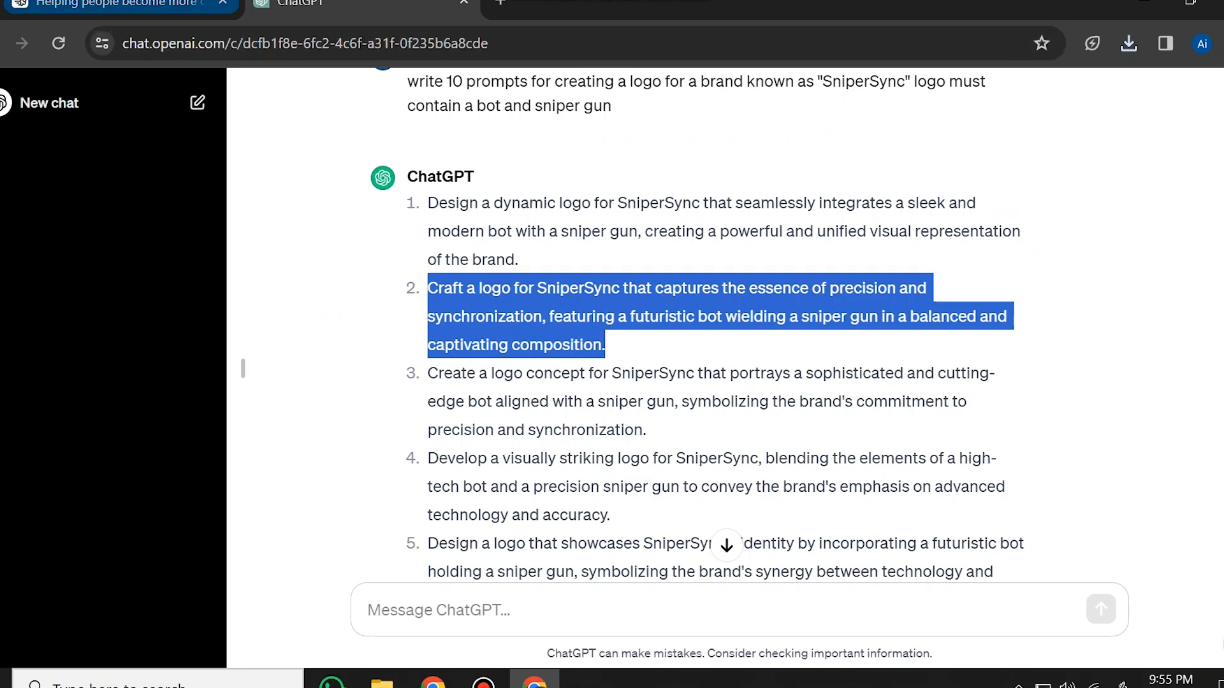
left_click(115, 5)
key("ctrl+v")
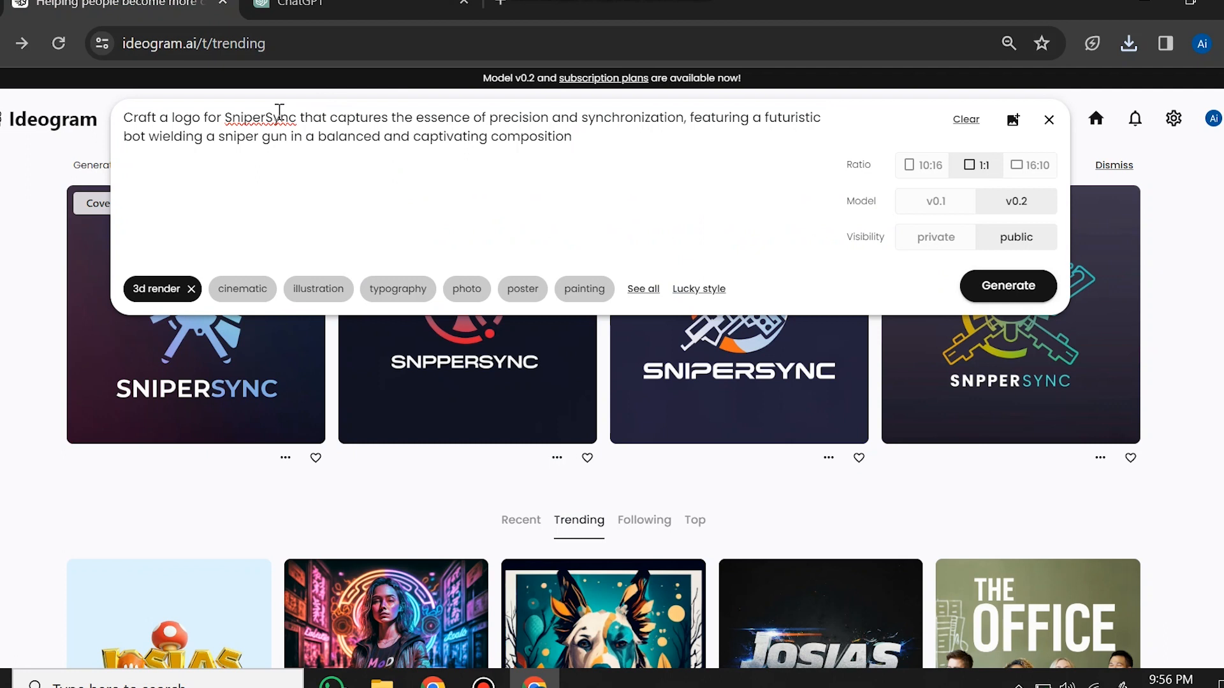
Enclose the brand name SniperSync in double quotation marks within the new prompt.
type("\"")
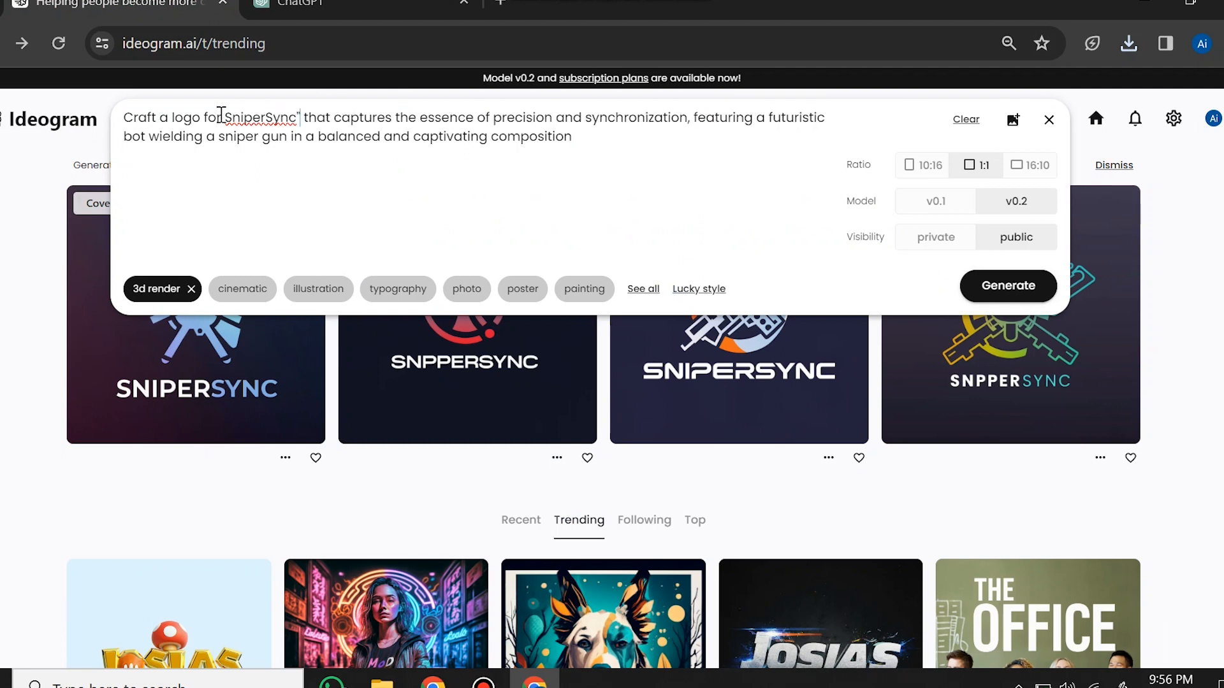
left_click(227, 117)
type("\"")
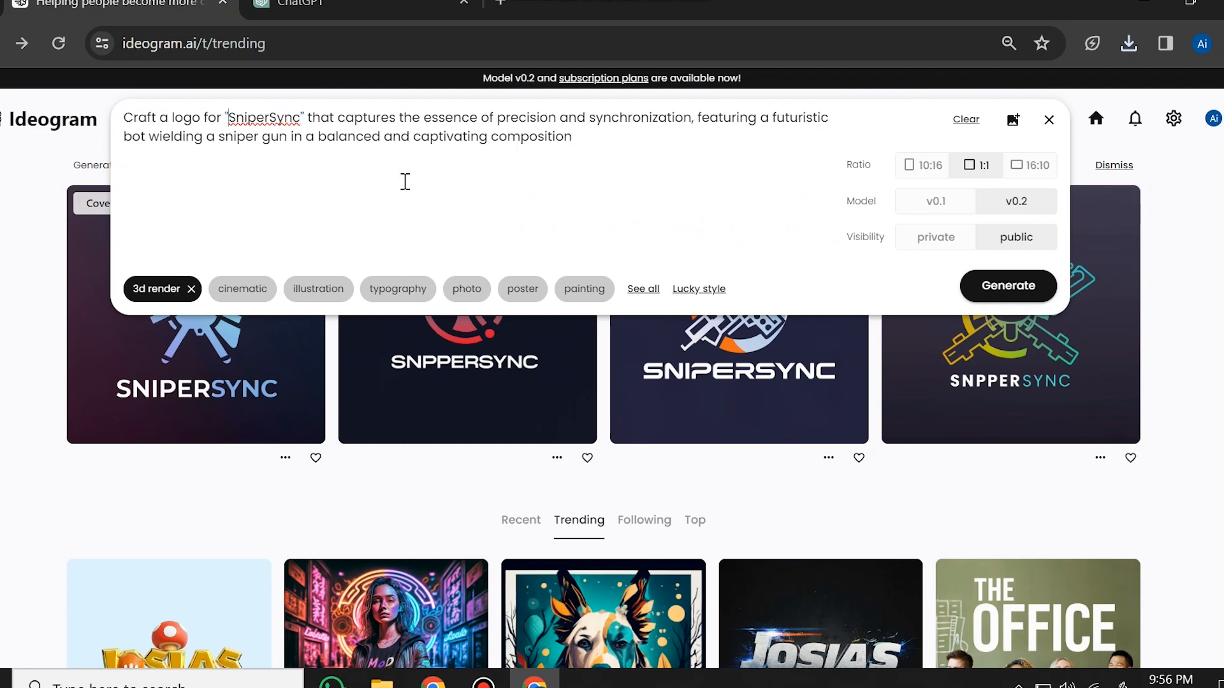
Generate logos from the edited second prompt and view the first two results at larger size, returning to the results after each.
left_click(973, 287)
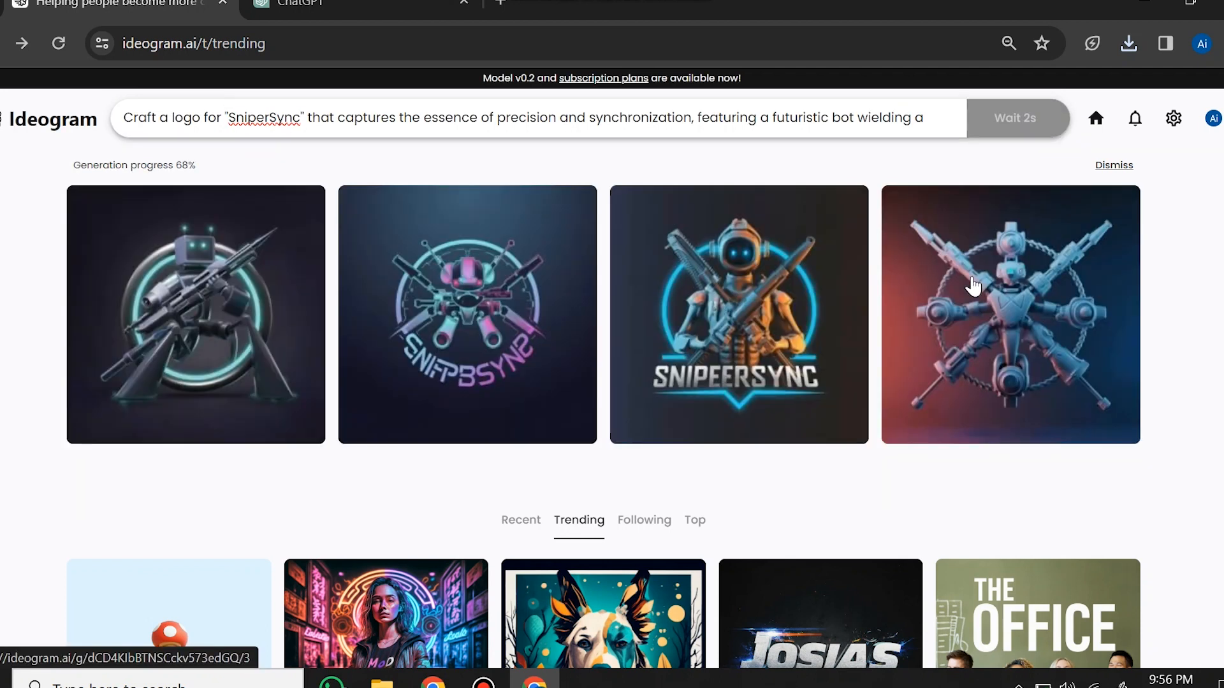
left_click(227, 304)
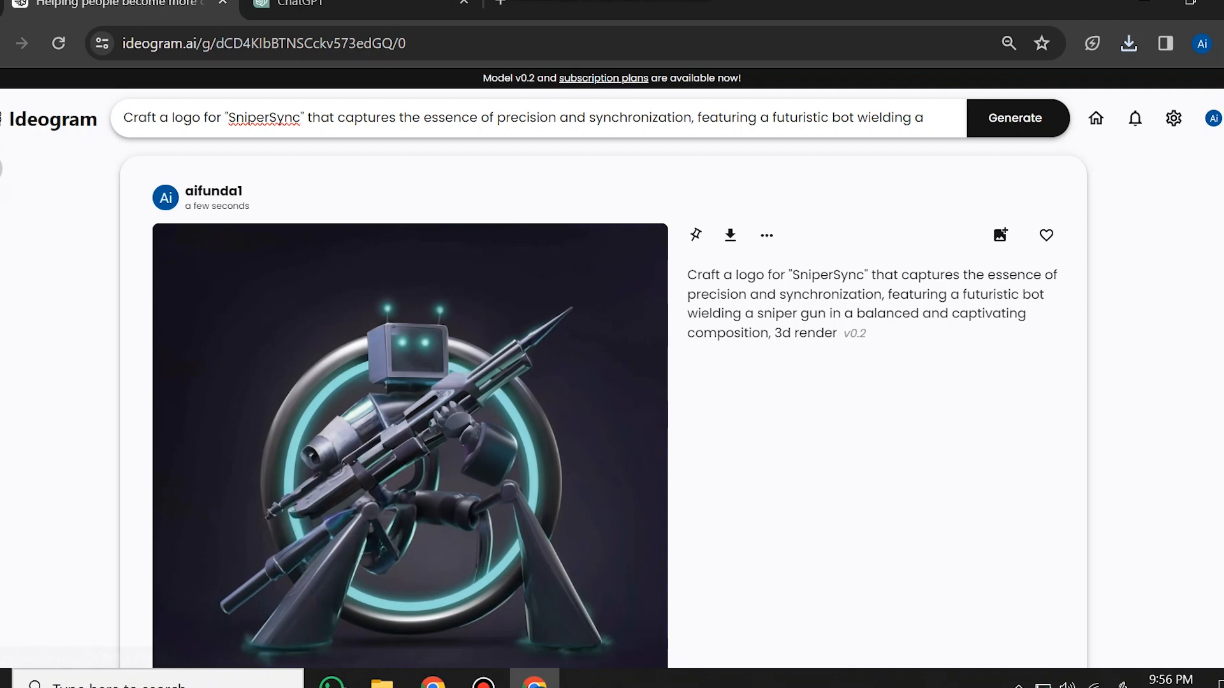
left_click(4, 171)
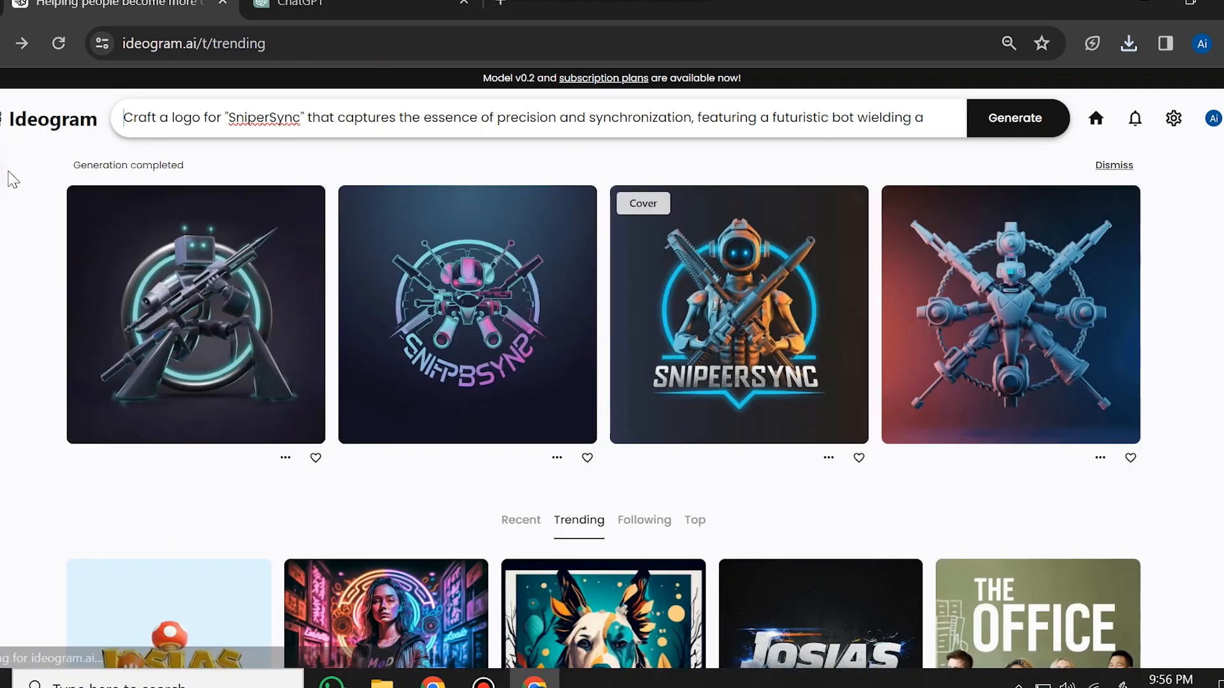
left_click(457, 276)
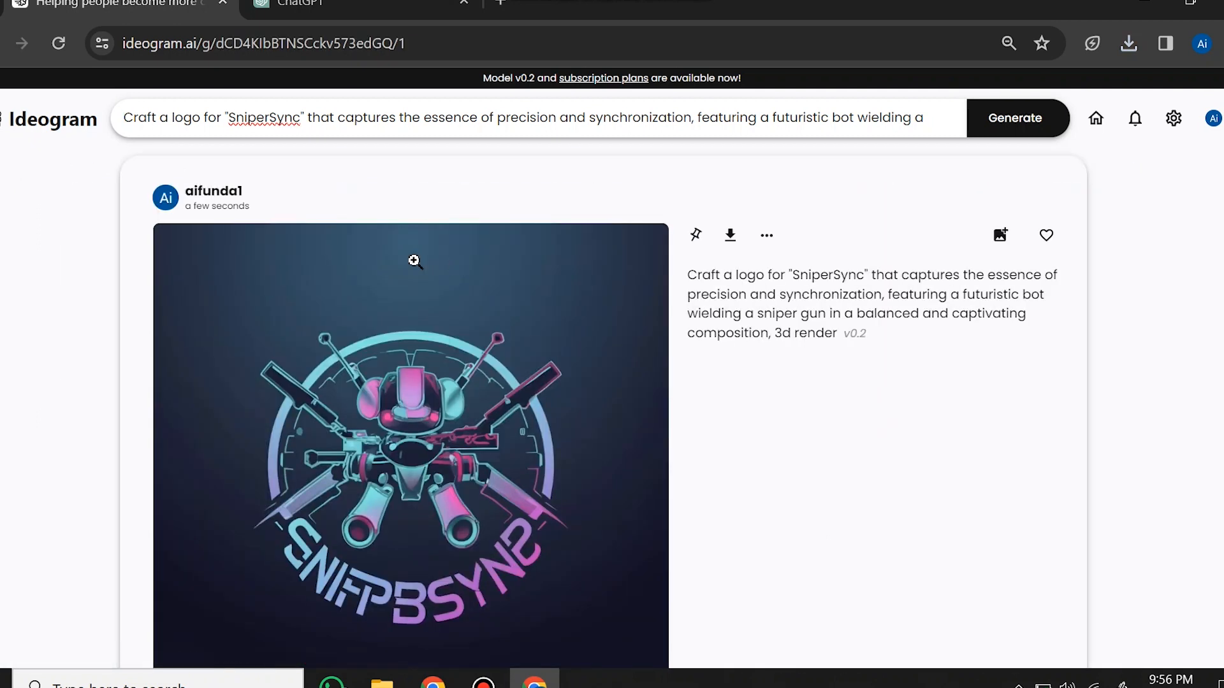
left_click(3, 178)
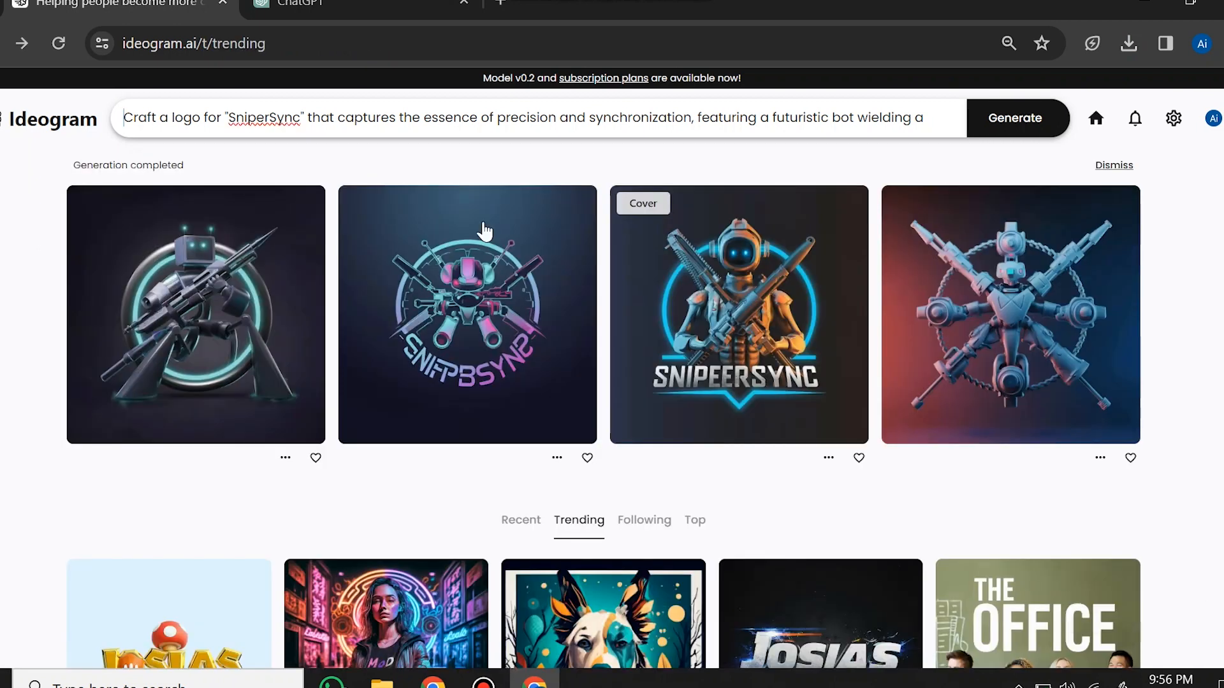
Open the third generated logo, the helmeted robot with crossed guns, and download its image.
left_click(792, 307)
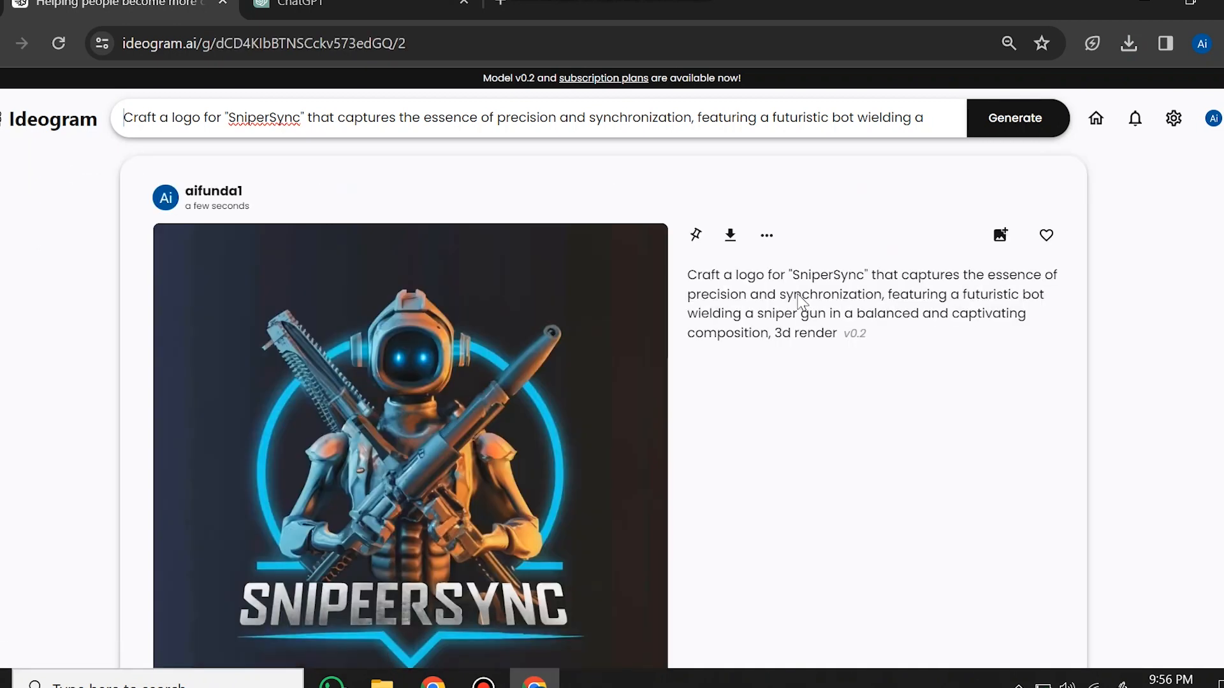
left_click(731, 236)
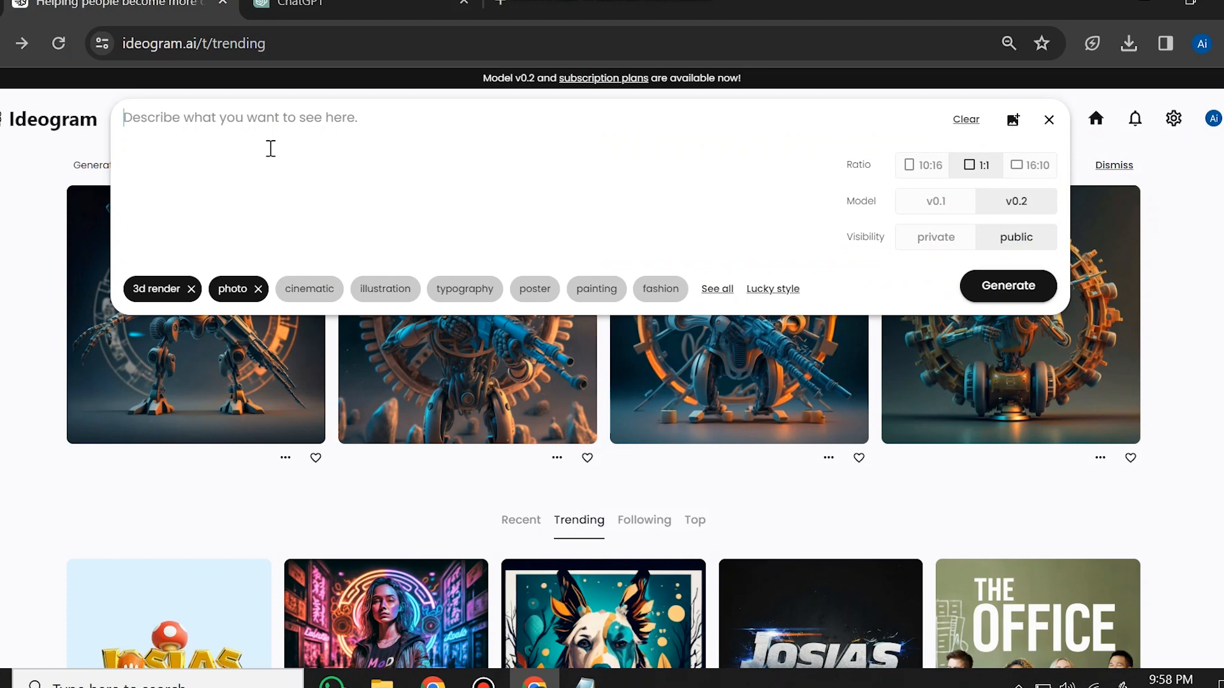
Generate a realistic 3D image of a cute big-eyed boy and girl in bright blue hoodies with yellow names, wearing sneakers, on a couch at eid night.
type("A realistic 3D image of a cute boy and girl big eyes smiling and wearing a bright blue hoodie with a yellow \"Smith\" and \"Kathreen\" text on the front, wearing sneakers,  setting on couch at eid night. soft light reflection")
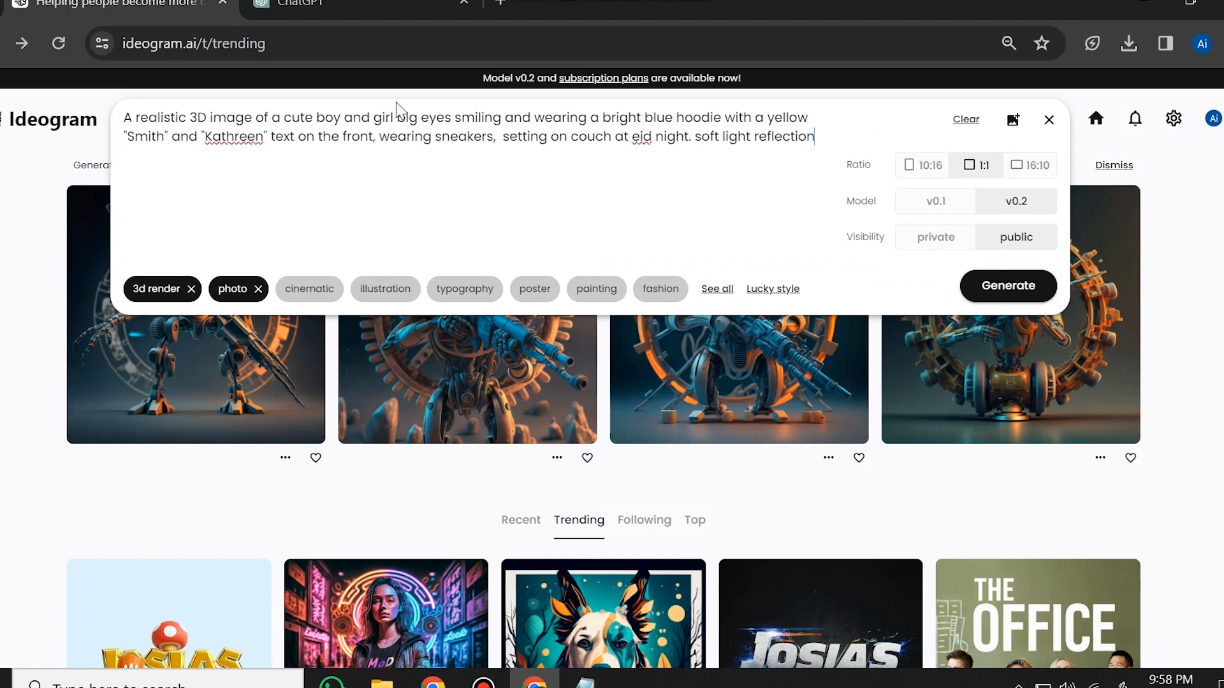
left_click(997, 287)
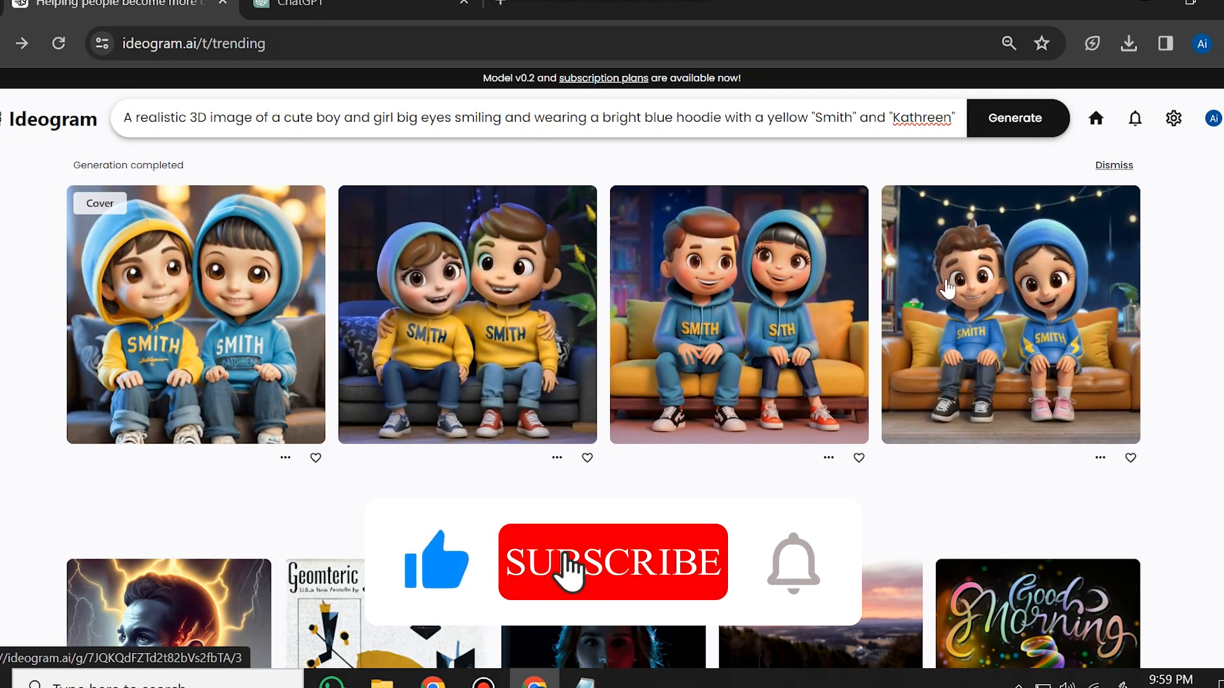
View the first generated image of the boy and girl at larger size and return to the results.
left_click(234, 317)
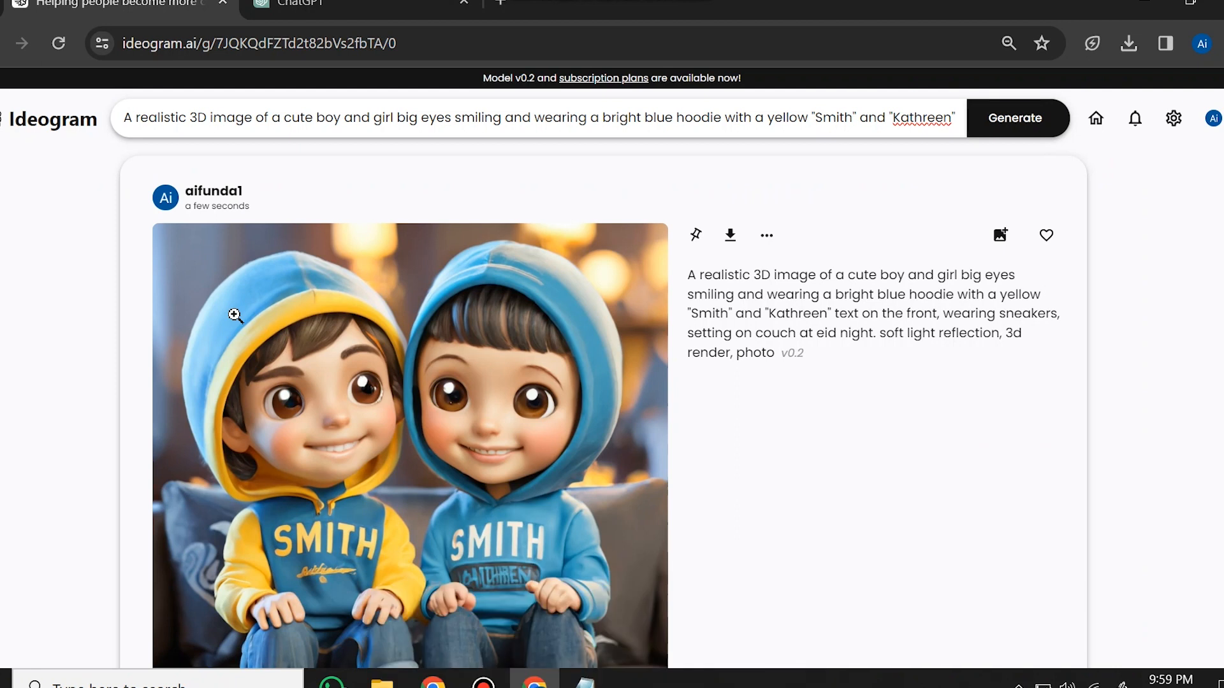
key("alt+Left")
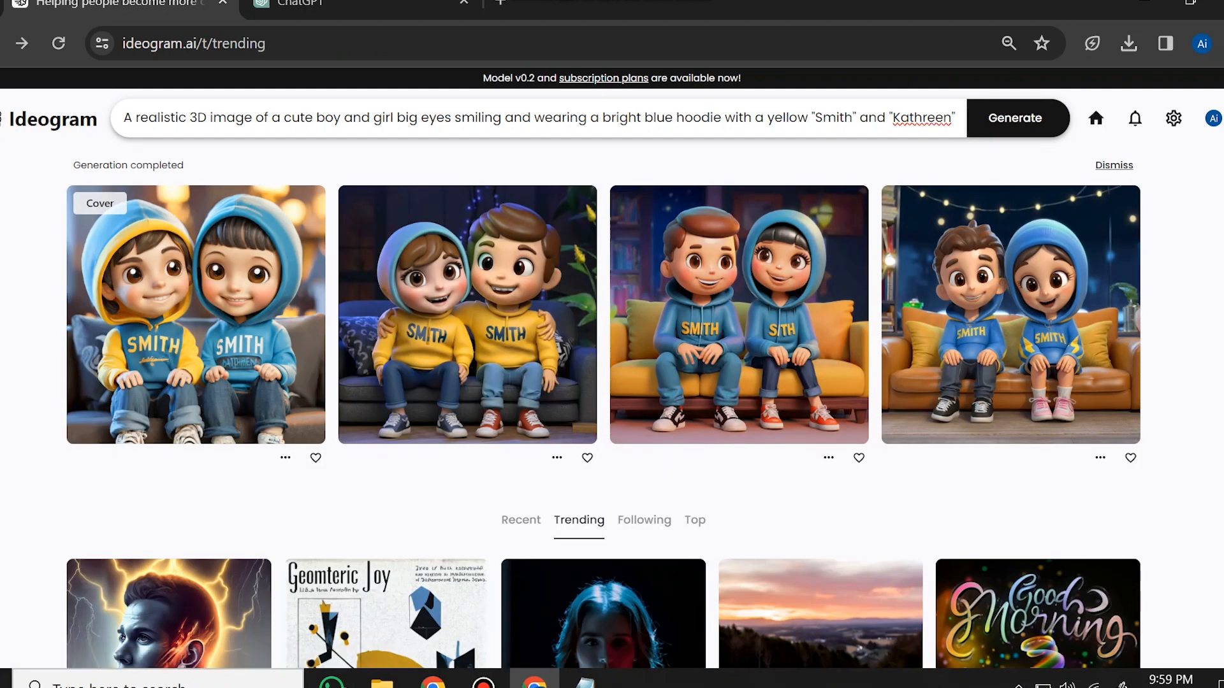